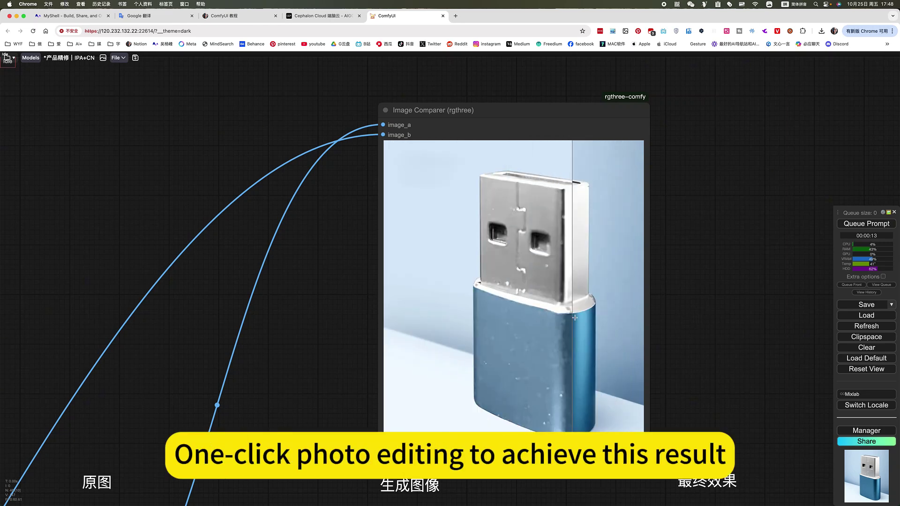
- Examine the USB adapter's before-and-after comparison, its three preview images and the workflow's node groups
scroll(680, 332, down, 5)
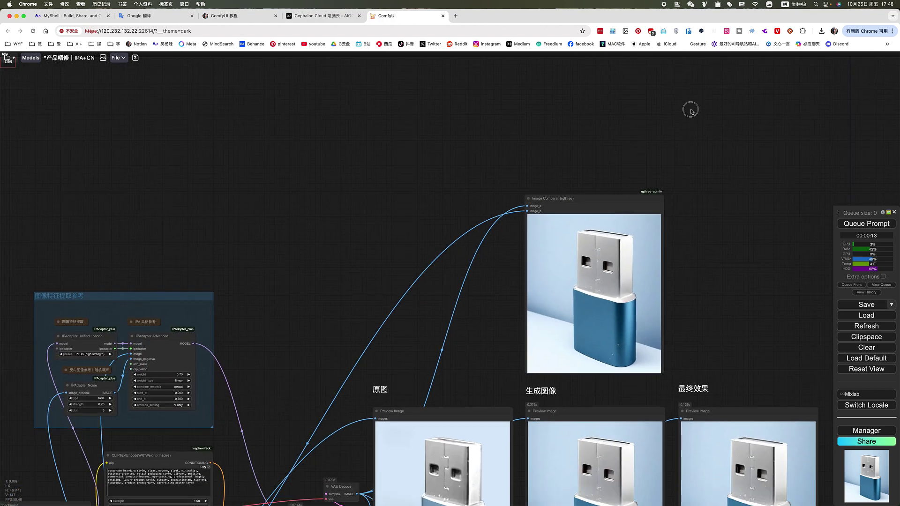
scroll(718, 283, down, 2)
drag(716, 282, 689, 109)
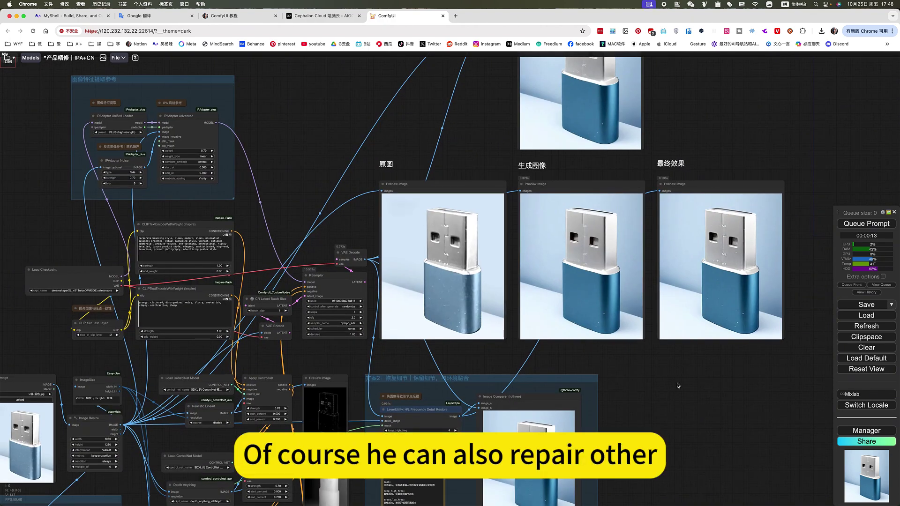
drag(663, 413, 768, 278)
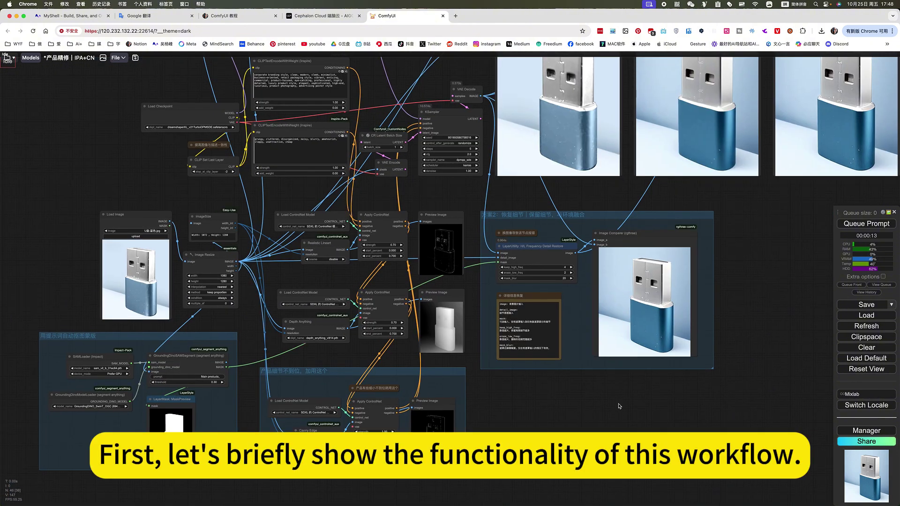
scroll(695, 384, down, 3)
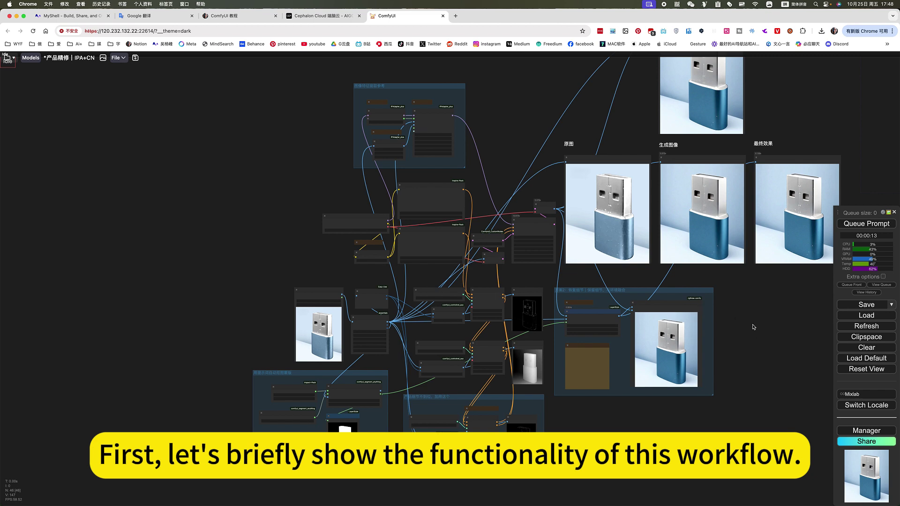
- Load the metal door handle photo into the Load Image node and queue the workflow
drag(749, 334, 736, 354)
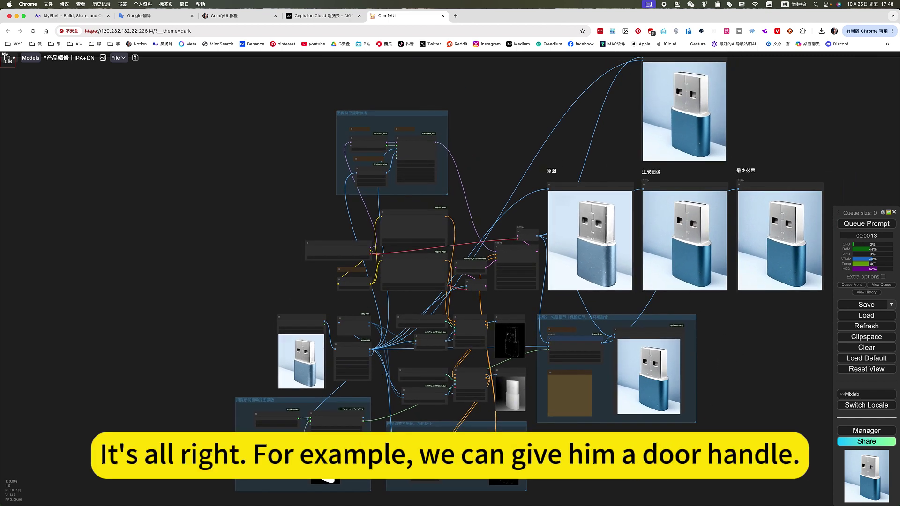
drag(390, 427, 300, 363)
click(871, 225)
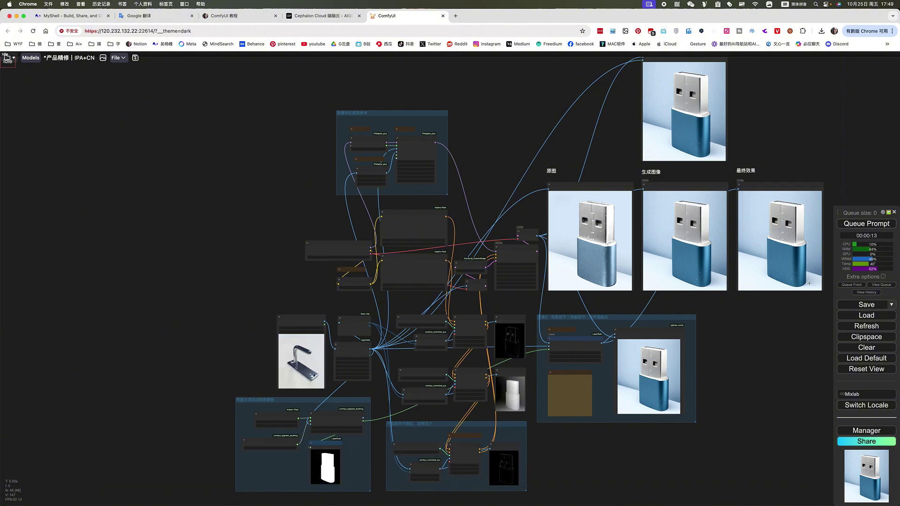
- Examine the Realistic Lineart and Depth Anything ControlNet nodes with their previews, and the detail restore group, during the run
scroll(299, 358, up, 1)
scroll(299, 357, up, 4)
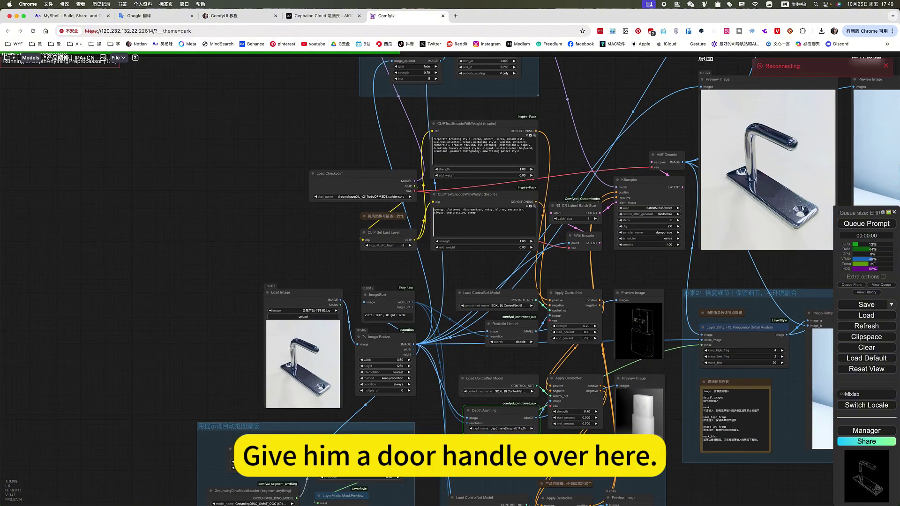
scroll(338, 368, down, 3)
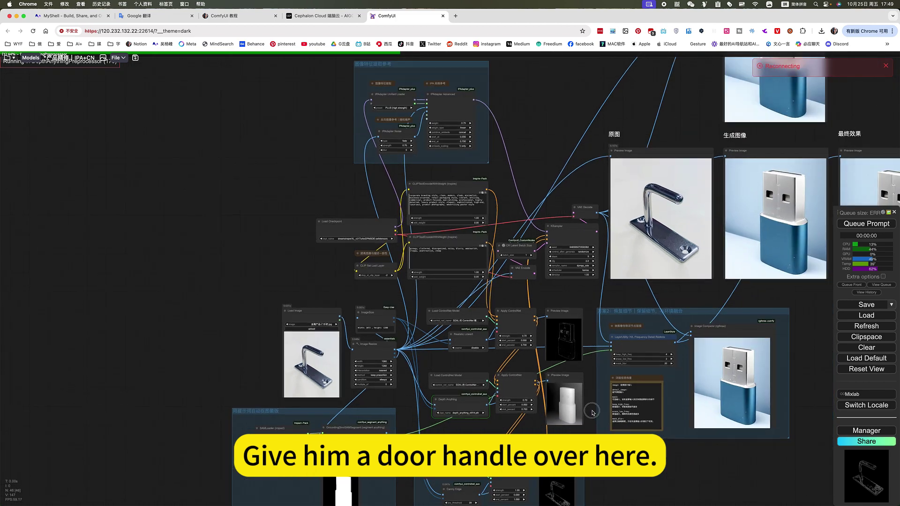
drag(648, 473, 577, 417)
scroll(415, 322, up, 4)
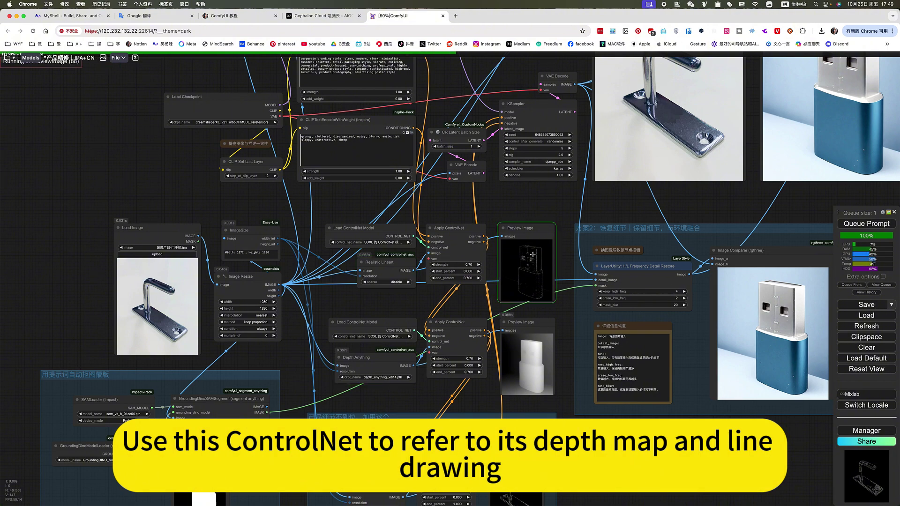
drag(609, 452, 589, 477)
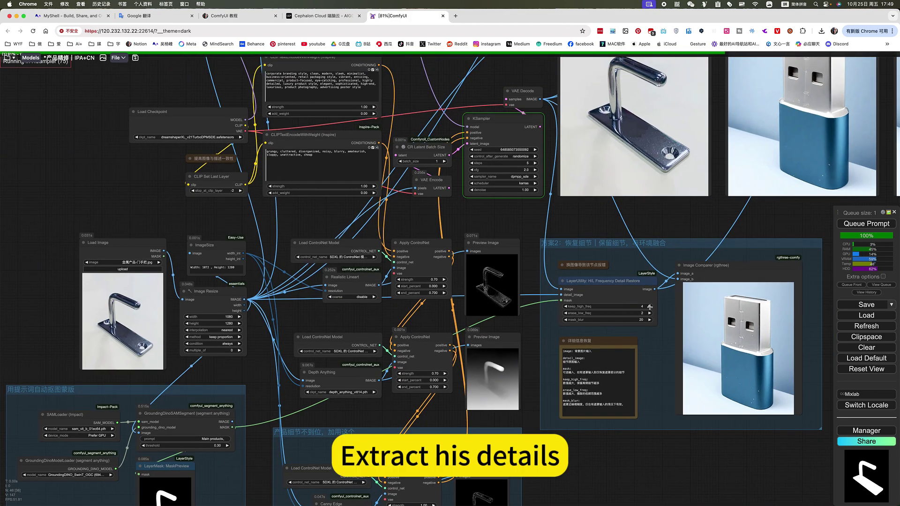
drag(556, 279, 512, 340)
- Examine the IPAdapter image feature reference group and the positive and negative prompt nodes
drag(547, 290, 622, 399)
drag(456, 95, 471, 156)
scroll(472, 156, up, 2)
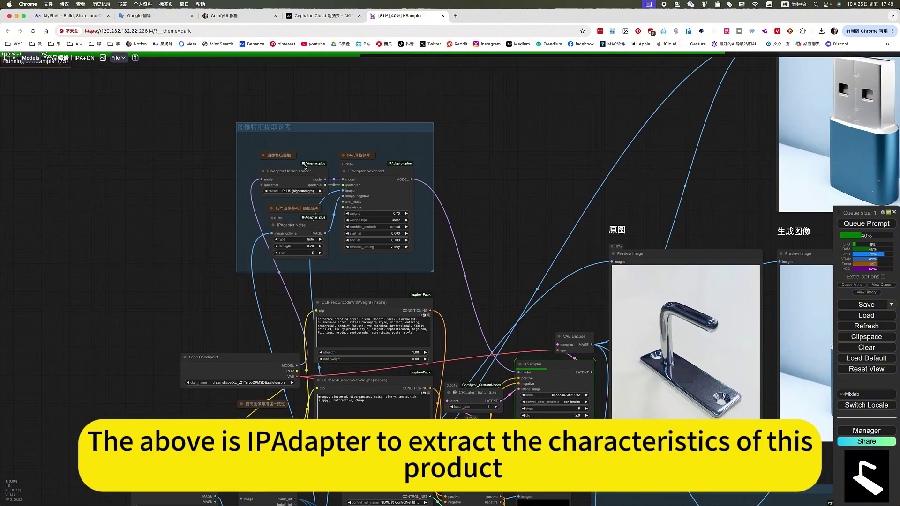
scroll(492, 238, down, 6)
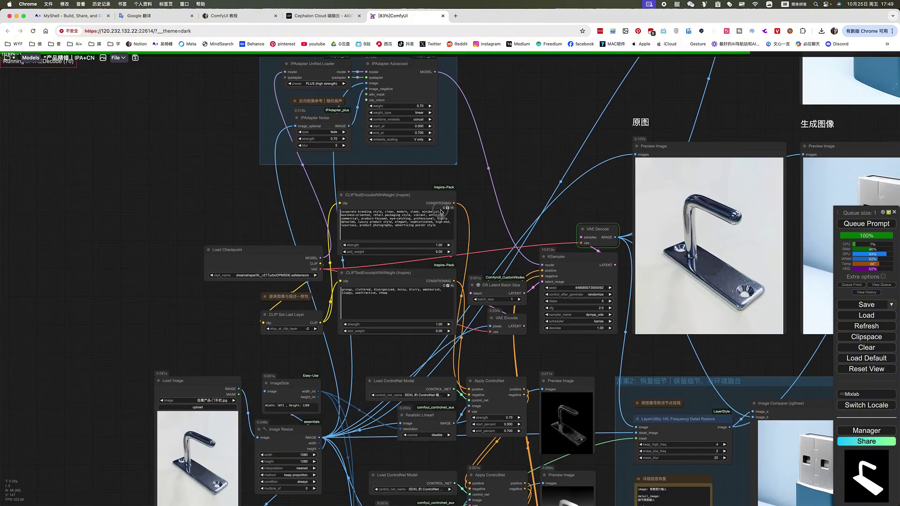
drag(511, 168, 295, 220)
- Compare the door handle's original image with the generated image in the preview nodes
scroll(296, 219, down, 1)
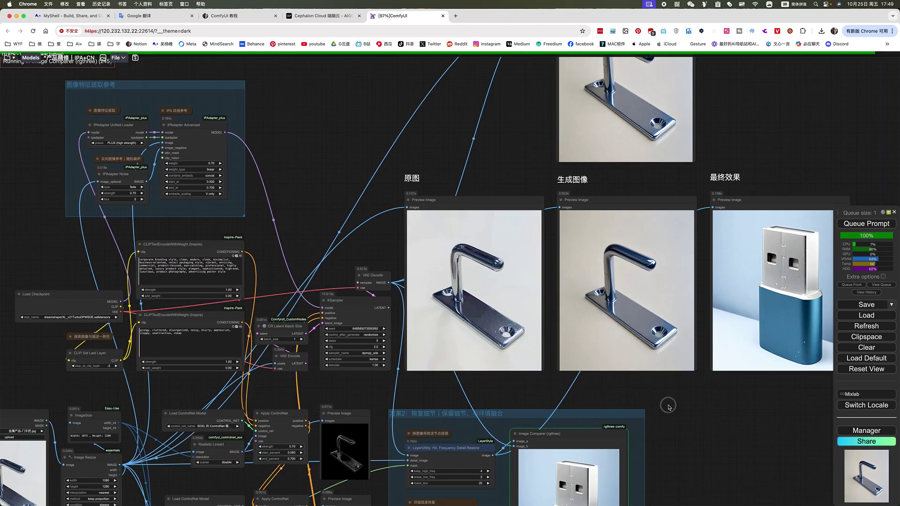
scroll(585, 313, up, 2)
scroll(585, 296, up, 8)
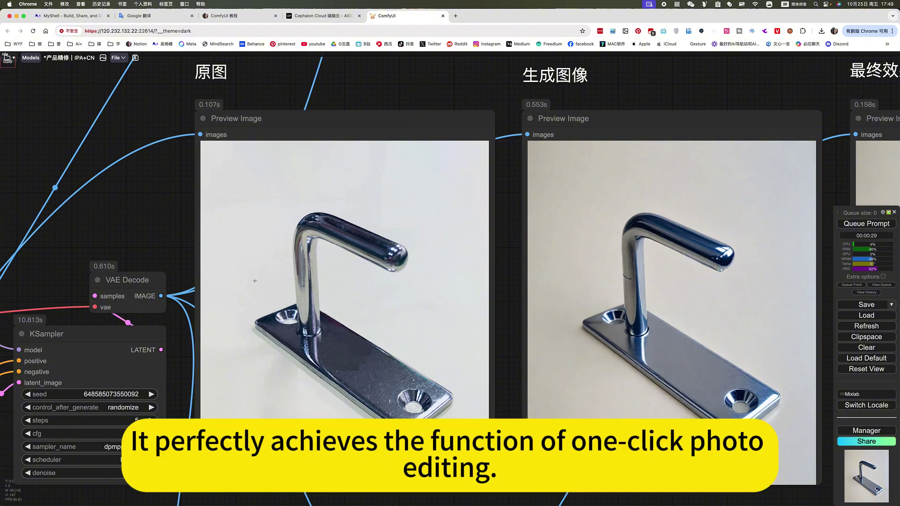
scroll(642, 301, down, 5)
scroll(585, 273, up, 10)
scroll(735, 294, down, 8)
- Compare the original and retouched door handle in the upper Image Comparer, and inspect the detail in the three previews
drag(803, 153, 583, 433)
scroll(546, 263, up, 6)
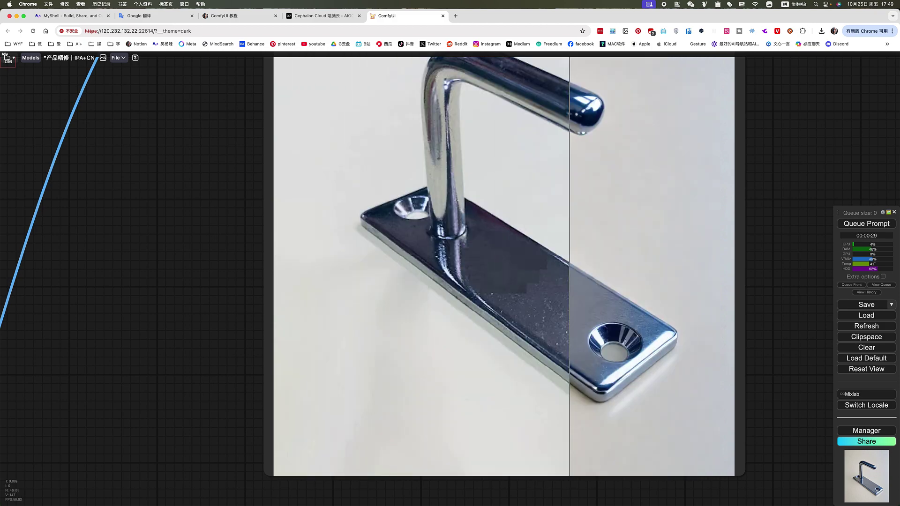
scroll(332, 195, down, 6)
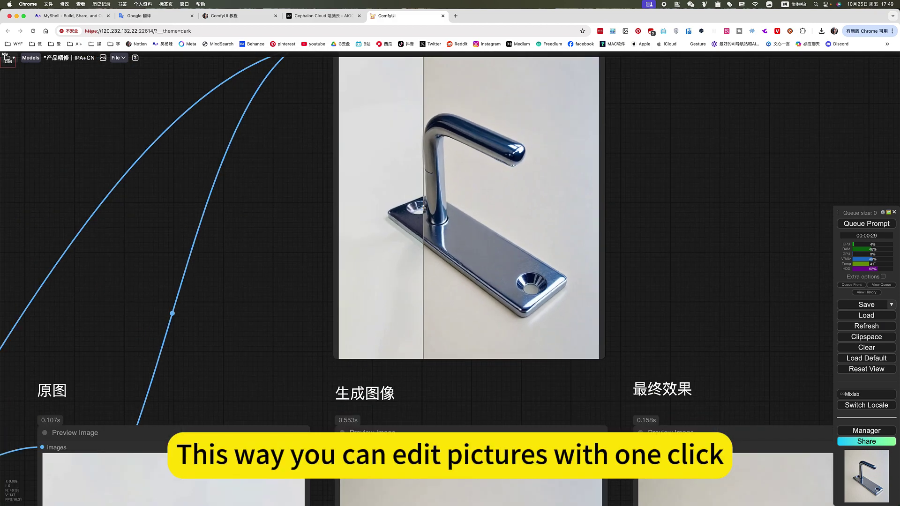
scroll(713, 268, down, 10)
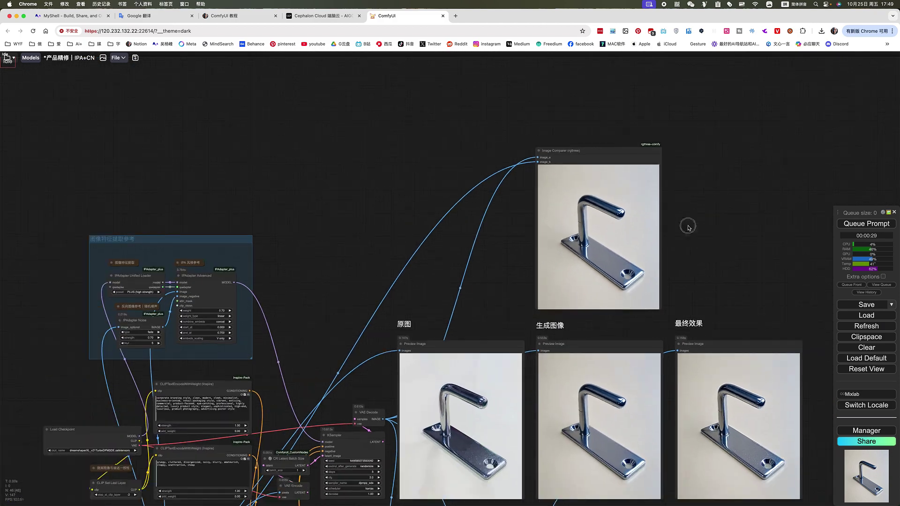
scroll(658, 355, up, 8)
scroll(658, 355, down, 4)
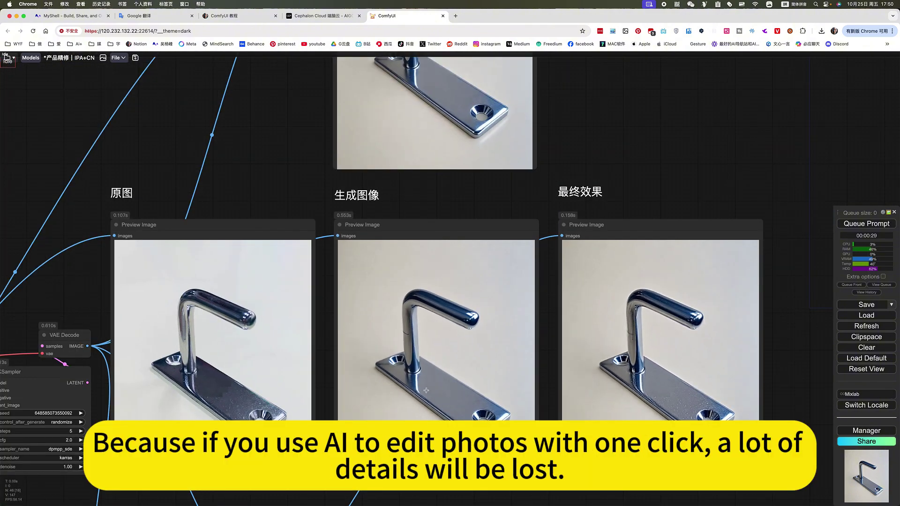
scroll(426, 390, up, 8)
scroll(479, 322, down, 6)
- Examine the keep_high_freq, erase_low_freq and mask_blur settings of the H/L Frequency Detail Restore node and its explanatory note
drag(607, 393, 712, 174)
scroll(361, 309, up, 7)
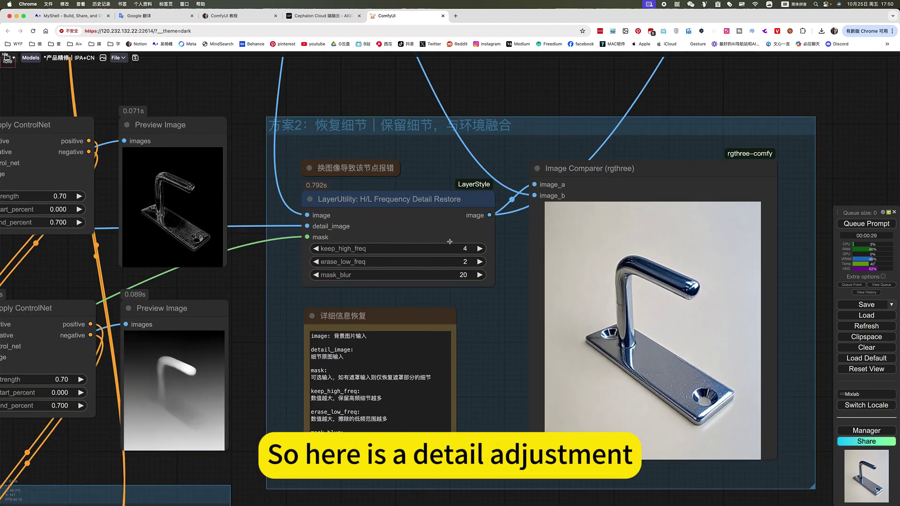
scroll(453, 243, up, 3)
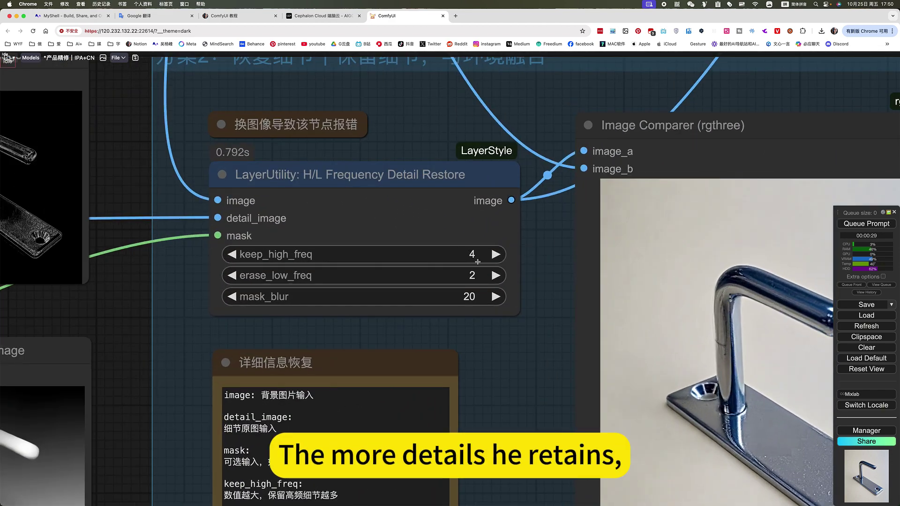
scroll(476, 264, down, 12)
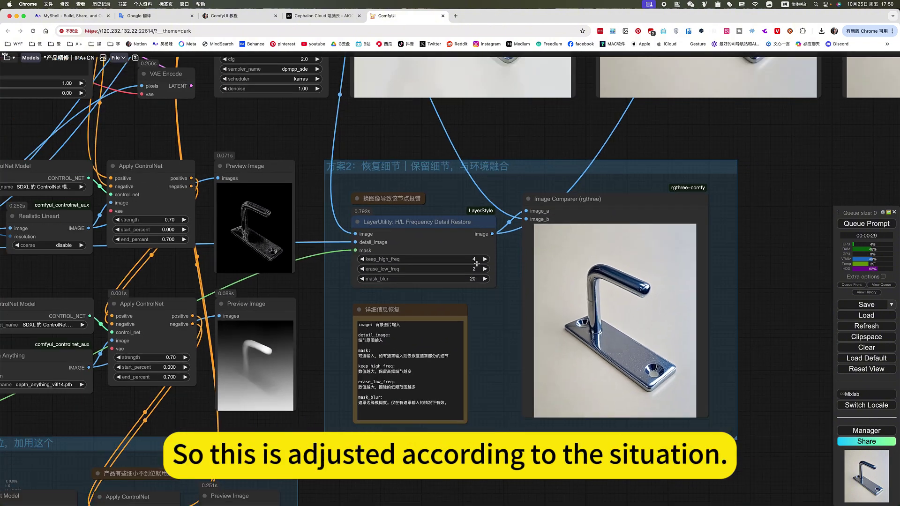
scroll(466, 276, up, 1)
scroll(466, 275, up, 8)
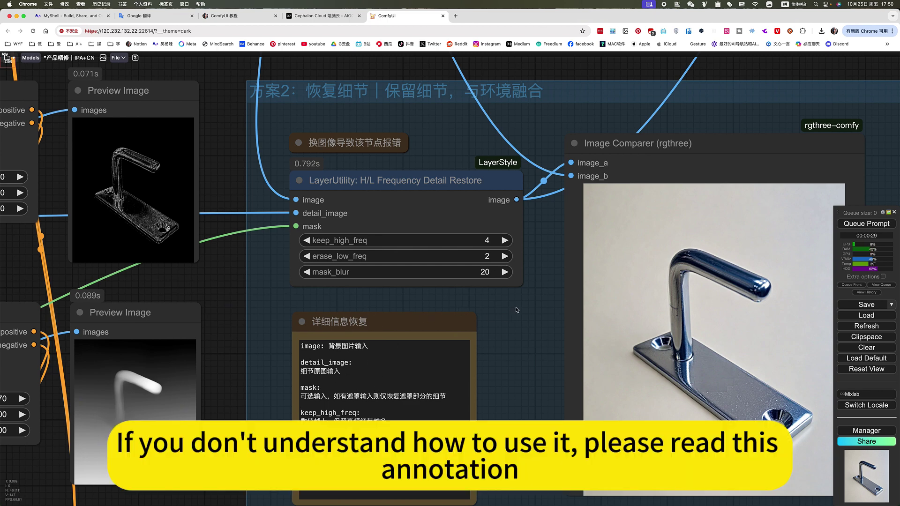
- Expand the 换图像导致该节点报错 note above the detail restore node, read the suggested fix and collapse it again
scroll(269, 150, up, 4)
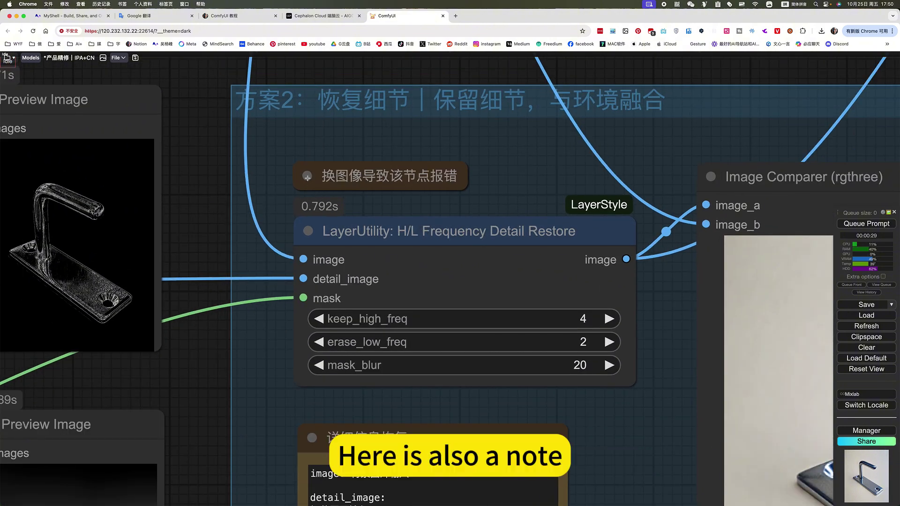
click(308, 177)
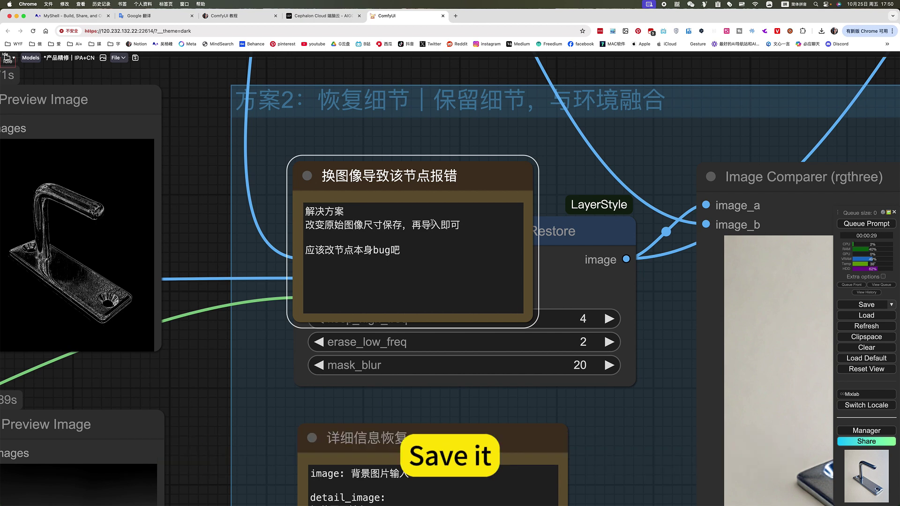
click(307, 176)
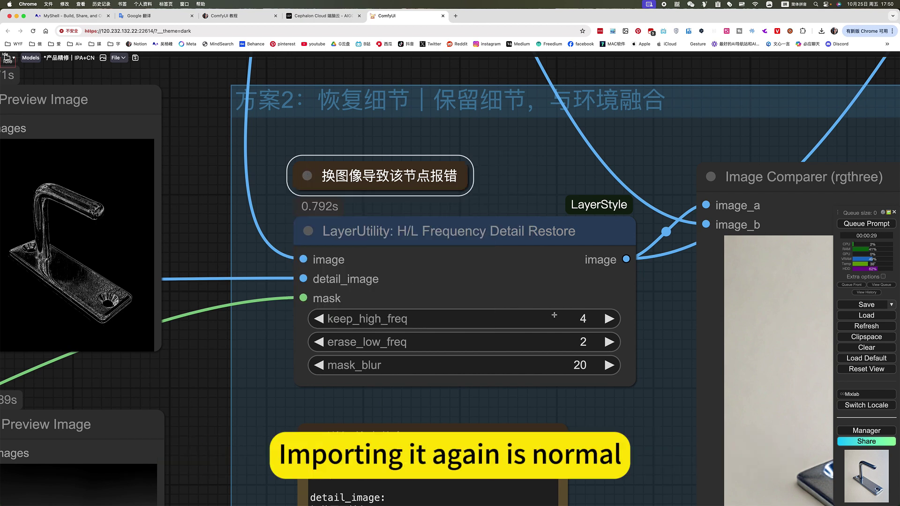
scroll(556, 310, down, 7)
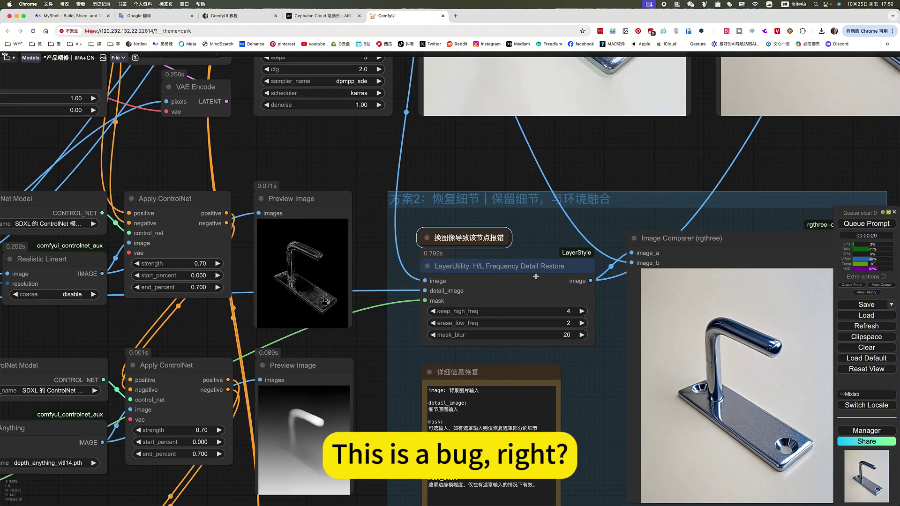
- Inspect the original, generated and final door handle previews side by side for lost or restored details
scroll(536, 277, down, 4)
drag(599, 203, 493, 261)
scroll(733, 316, down, 5)
scroll(647, 352, up, 8)
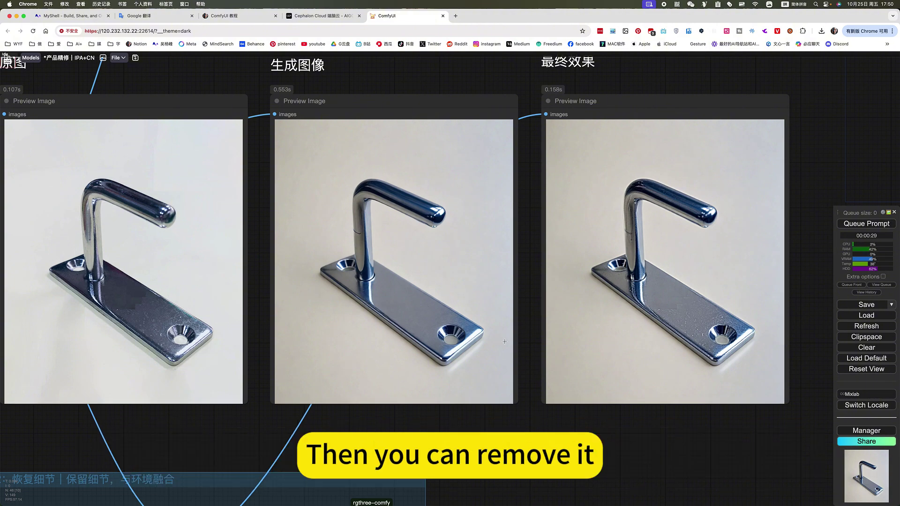
scroll(431, 400, down, 7)
- Review the 方案2 detail restore group and its keep_high_freq setting within the whole workflow
drag(485, 471, 740, 404)
scroll(740, 406, down, 3)
scroll(739, 405, left, 3)
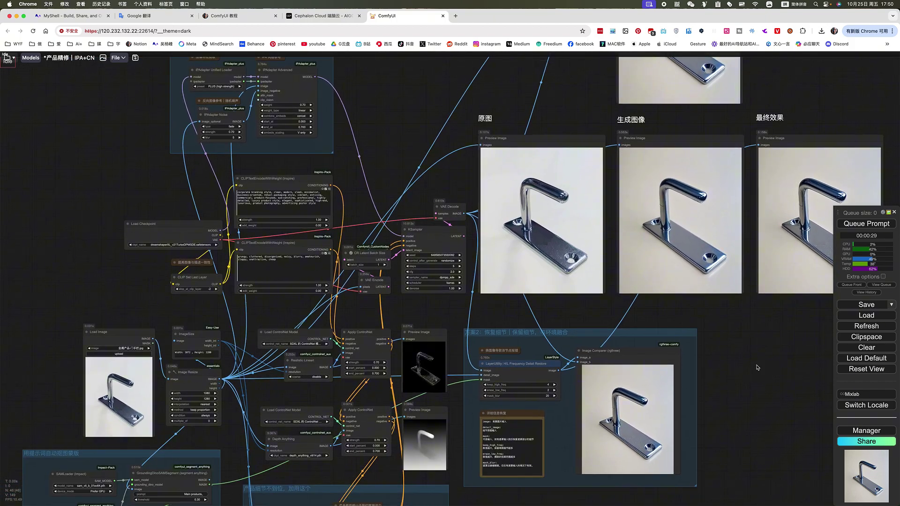
scroll(751, 364, down, 3)
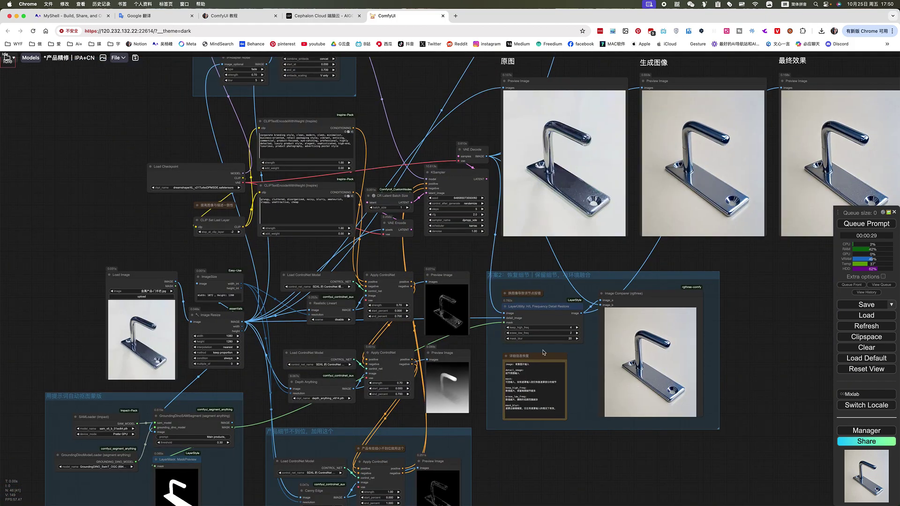
scroll(589, 314, up, 10)
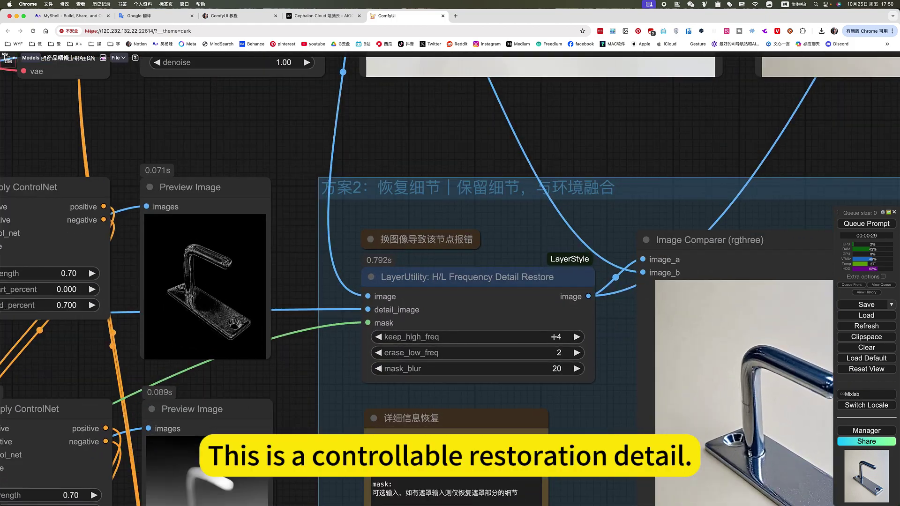
scroll(556, 337, down, 12)
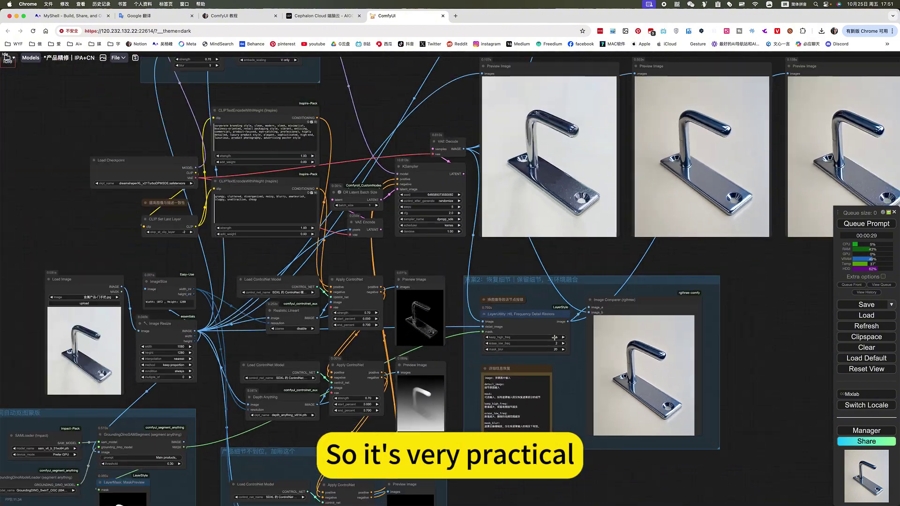
scroll(542, 406, up, 8)
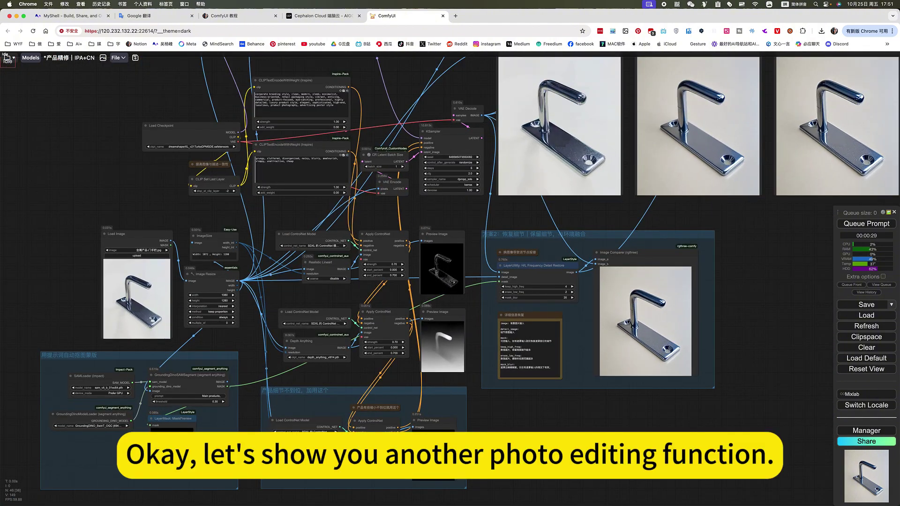
- Replace the door handle photo in the Load Image node with the metal hinge photo
scroll(535, 454, down, 4)
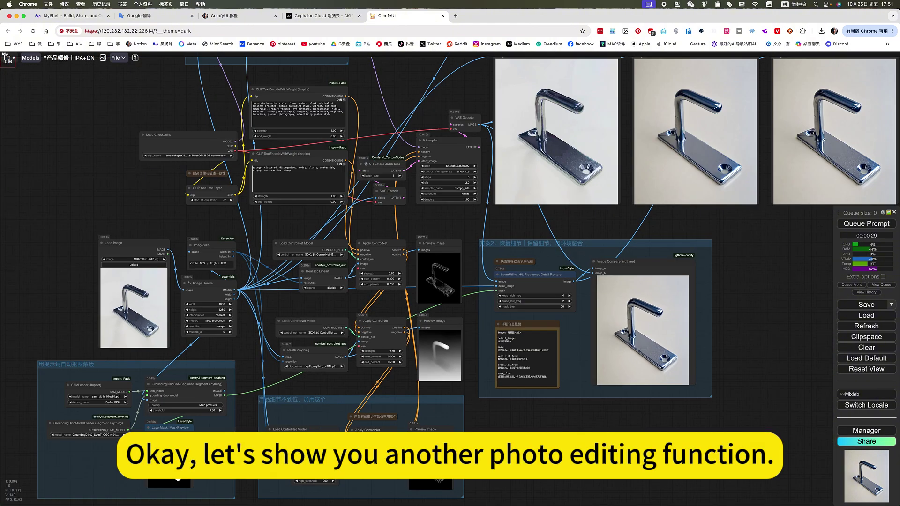
drag(535, 454, 653, 450)
scroll(653, 450, up, 1)
scroll(653, 452, down, 2)
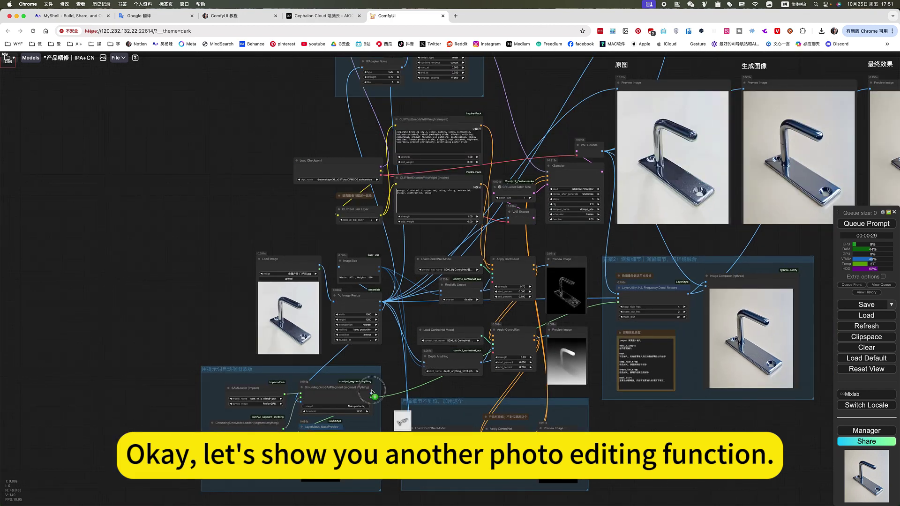
key(super+v)
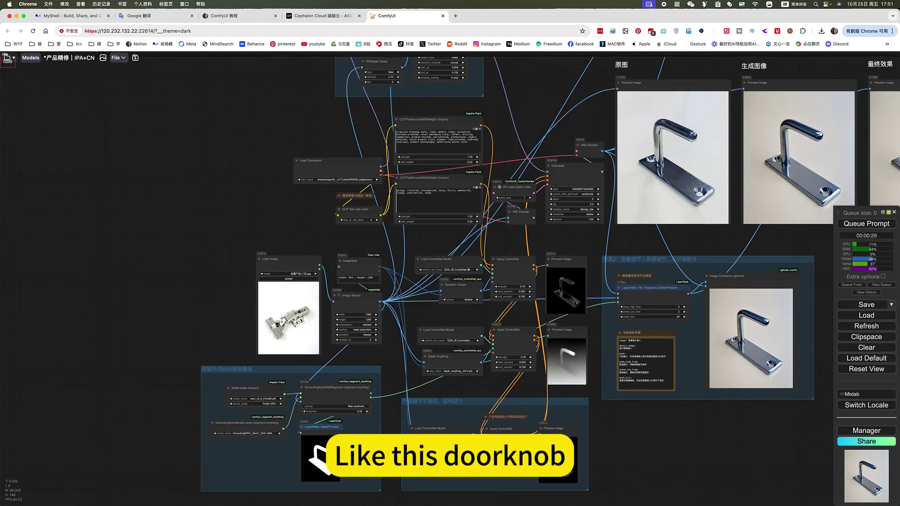
- Run the workflow on the hinge photo and bring the original, generated and final previews into view
click(875, 225)
drag(652, 457, 542, 472)
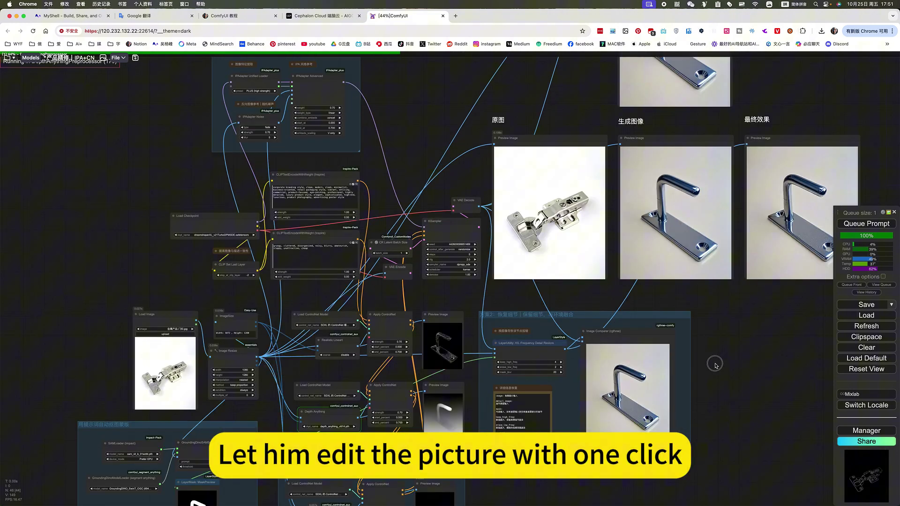
drag(741, 301, 697, 366)
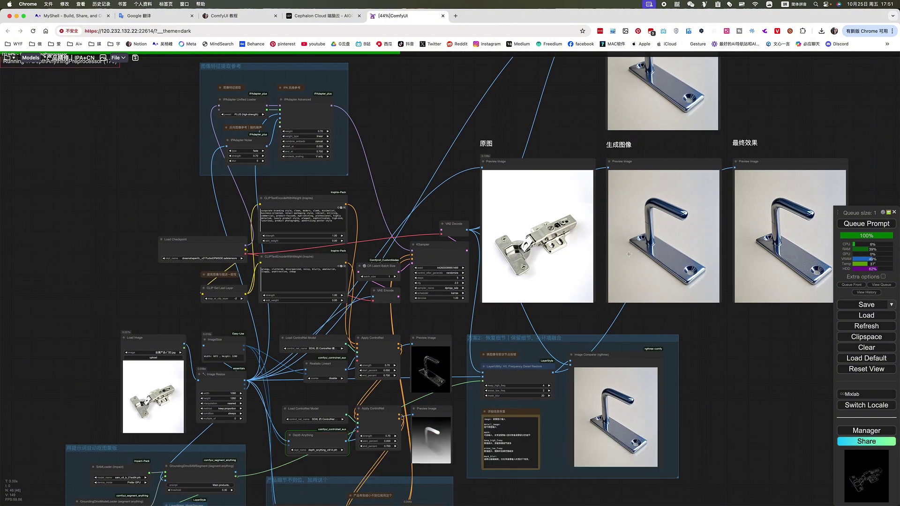
scroll(609, 291, down, 5)
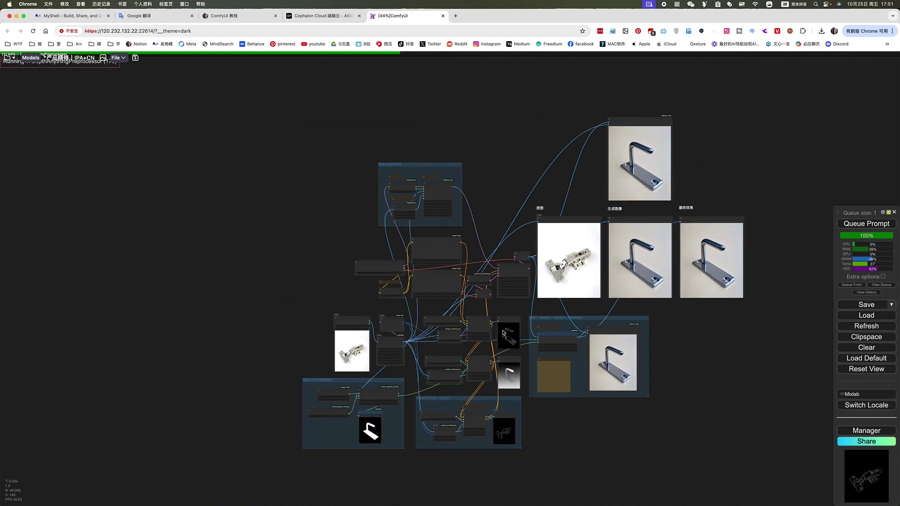
scroll(506, 341, up, 5)
drag(785, 271, 678, 356)
scroll(604, 261, up, 2)
scroll(604, 261, up, 3)
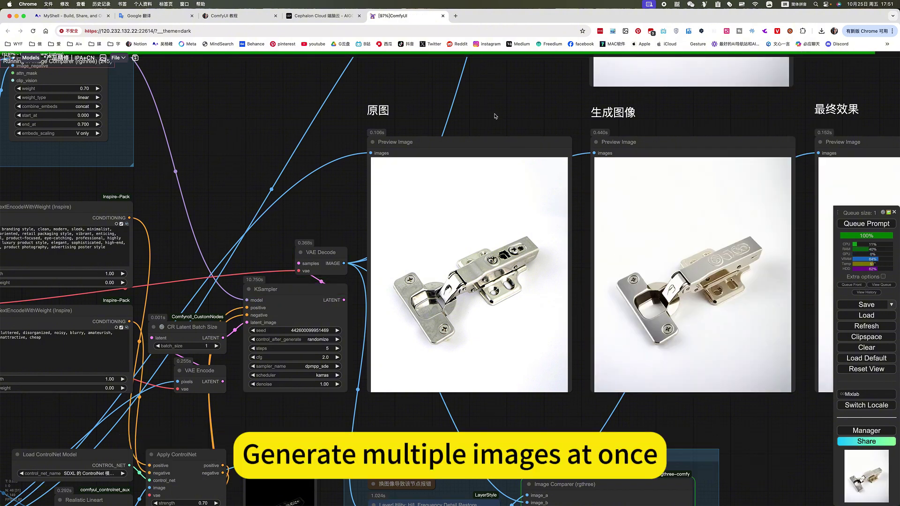
- Compare the original and generated hinge in the previews and the upper Image Comparer, checking the screws and surface details up close
drag(748, 428, 695, 420)
scroll(631, 304, down, 6)
scroll(659, 324, up, 5)
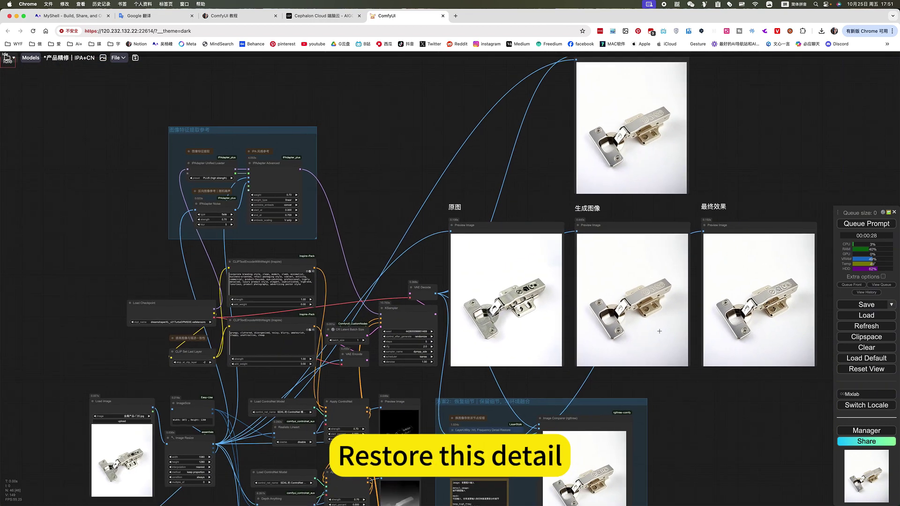
scroll(514, 293, up, 8)
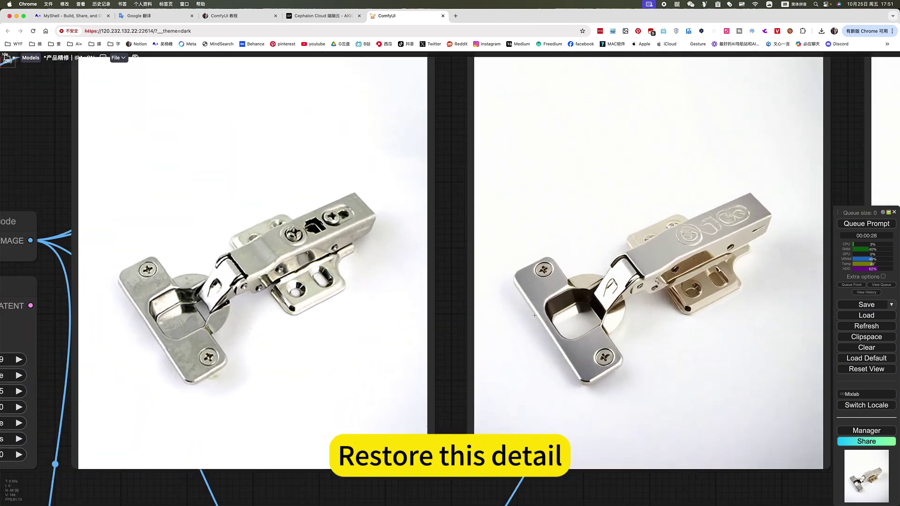
scroll(558, 309, down, 10)
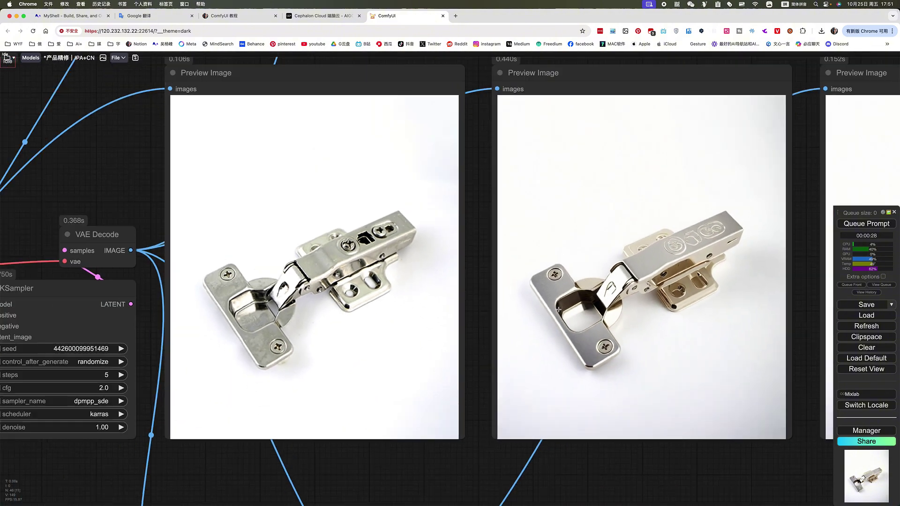
drag(472, 76, 473, 402)
scroll(598, 272, up, 8)
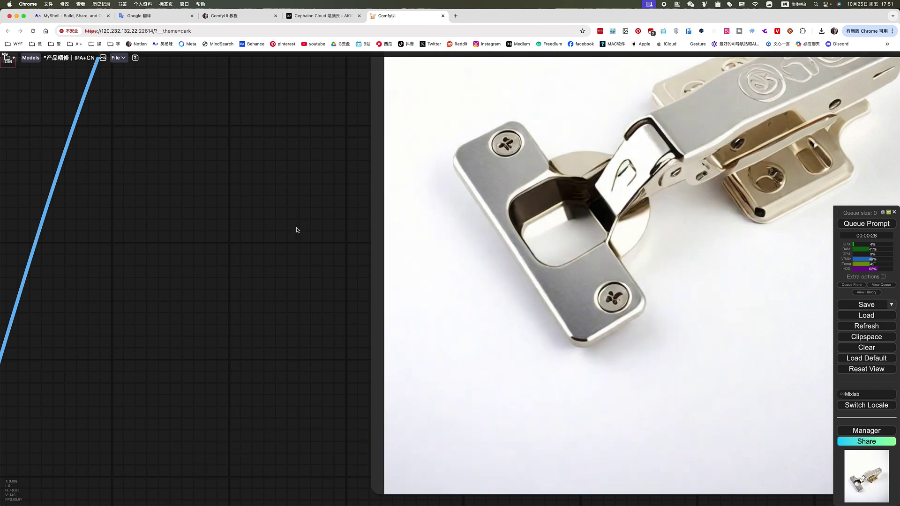
scroll(297, 230, down, 15)
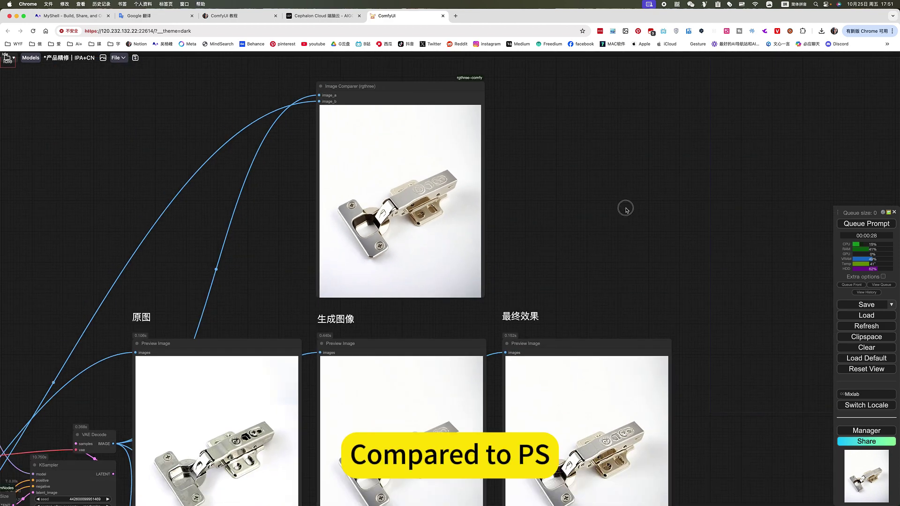
scroll(638, 176, down, 5)
scroll(618, 422, left, 5)
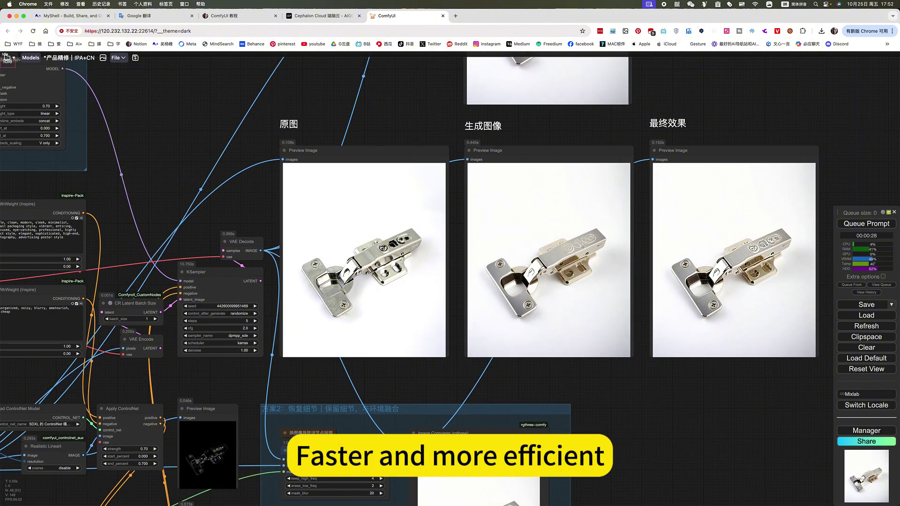
scroll(483, 248, up, 8)
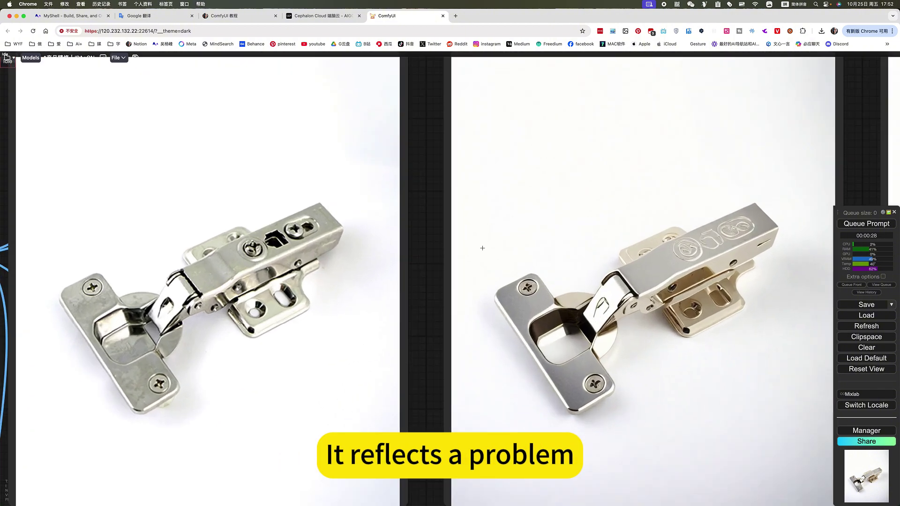
scroll(482, 248, down, 10)
scroll(674, 123, up, 4)
scroll(539, 249, up, 8)
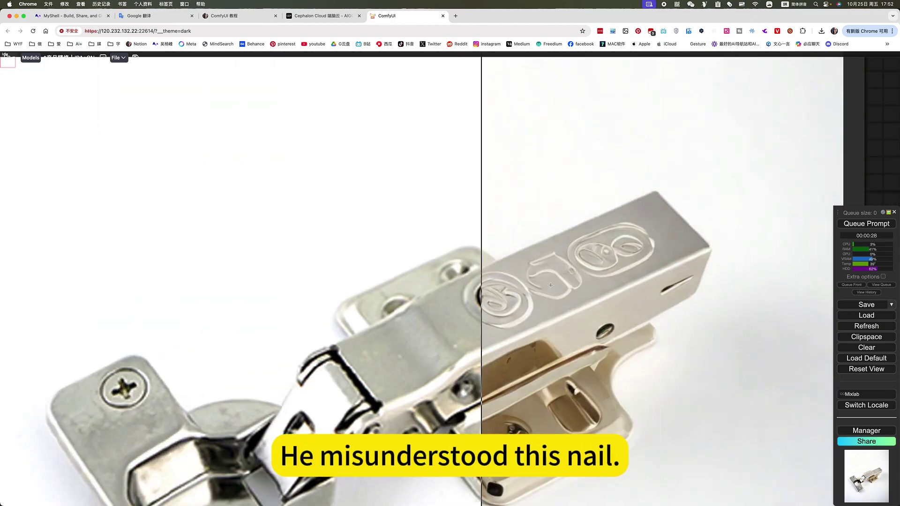
scroll(640, 276, down, 8)
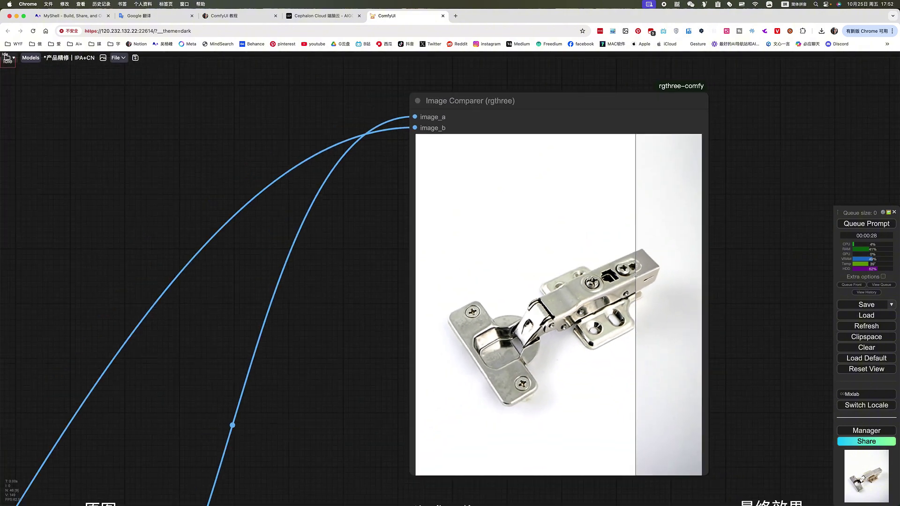
- Set keep_high_freq to 8 in the H/L Frequency Detail Restore node of the 方案2 group
scroll(636, 276, down, 5)
drag(729, 314, 677, 75)
drag(602, 448, 653, 260)
drag(647, 357, 702, 316)
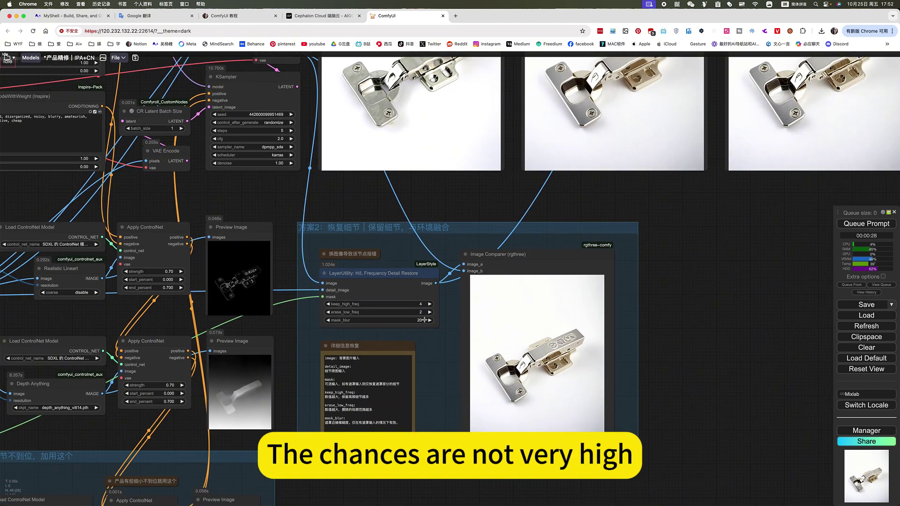
scroll(424, 331, up, 7)
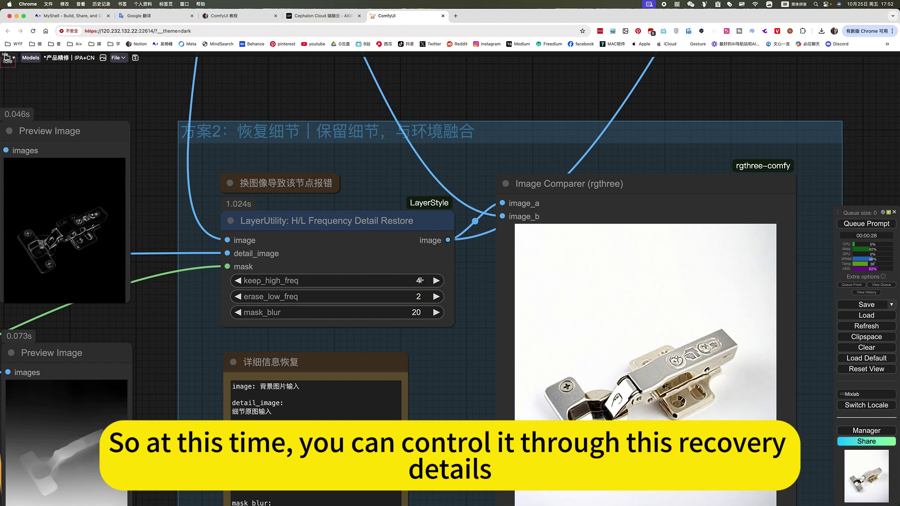
click(420, 281)
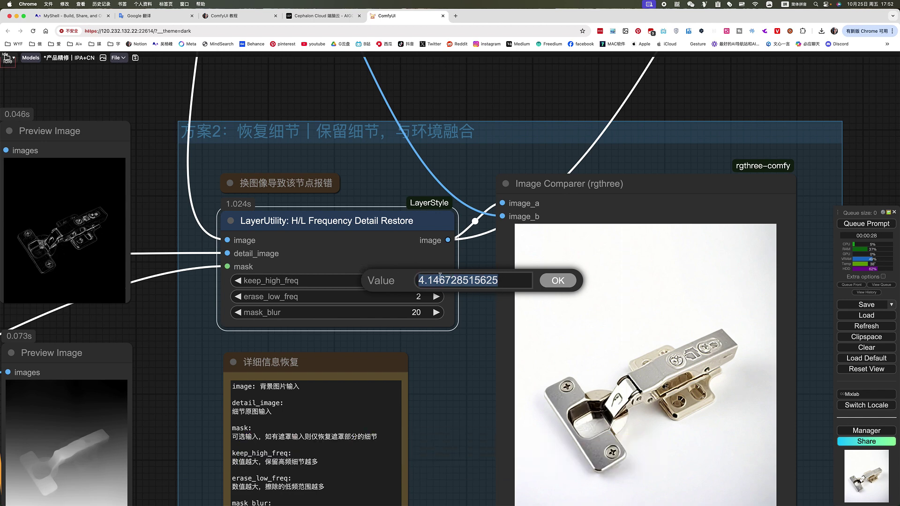
text(8)
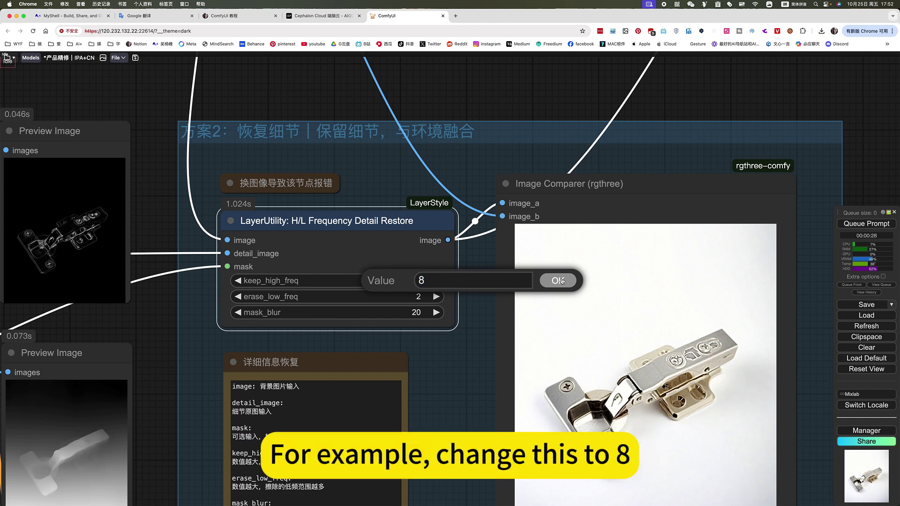
click(558, 280)
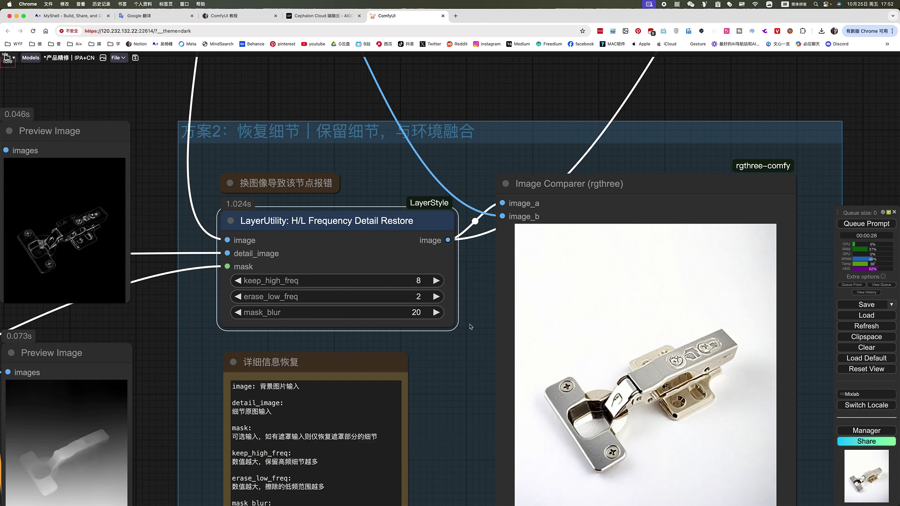
- Rerun the workflow with the new detail restore setting and check the hinge in the 方案2 group's Image Comparer
click(874, 227)
scroll(591, 359, down, 6)
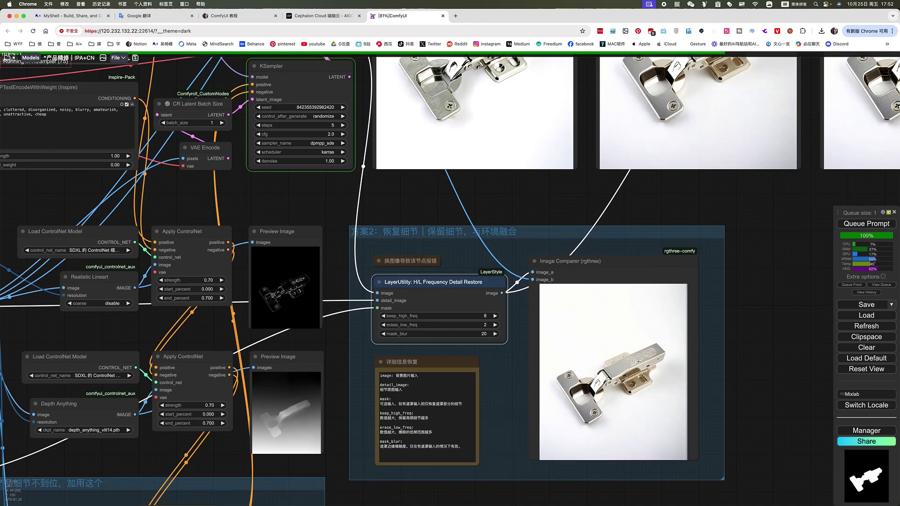
scroll(652, 364, up, 8)
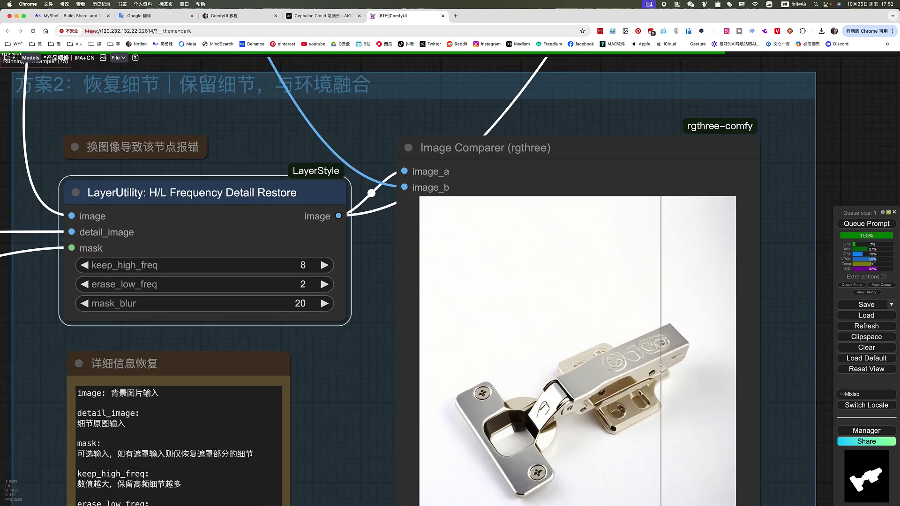
scroll(661, 366, up, 10)
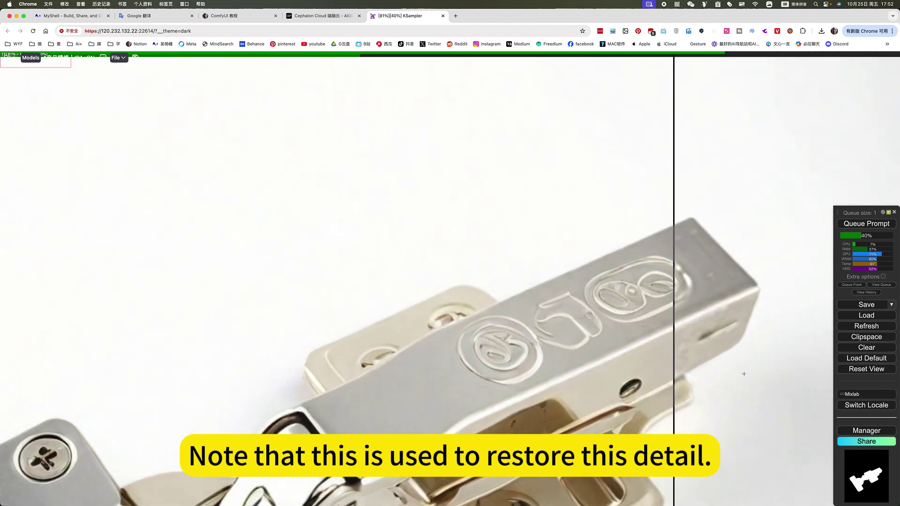
scroll(459, 346, down, 5)
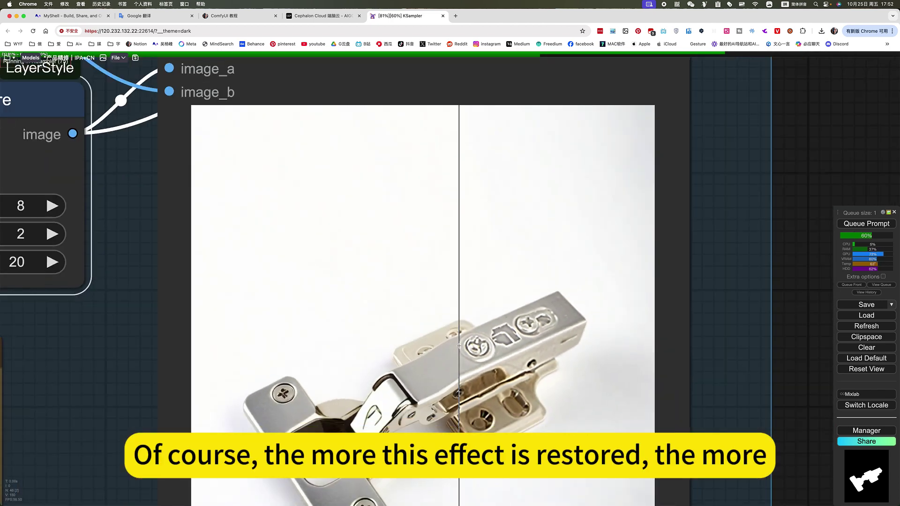
scroll(459, 345, down, 8)
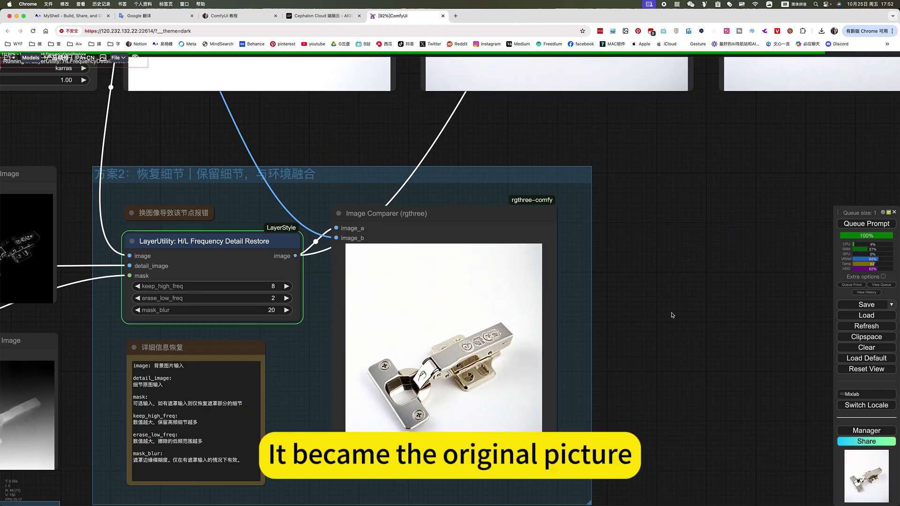
drag(689, 308, 744, 318)
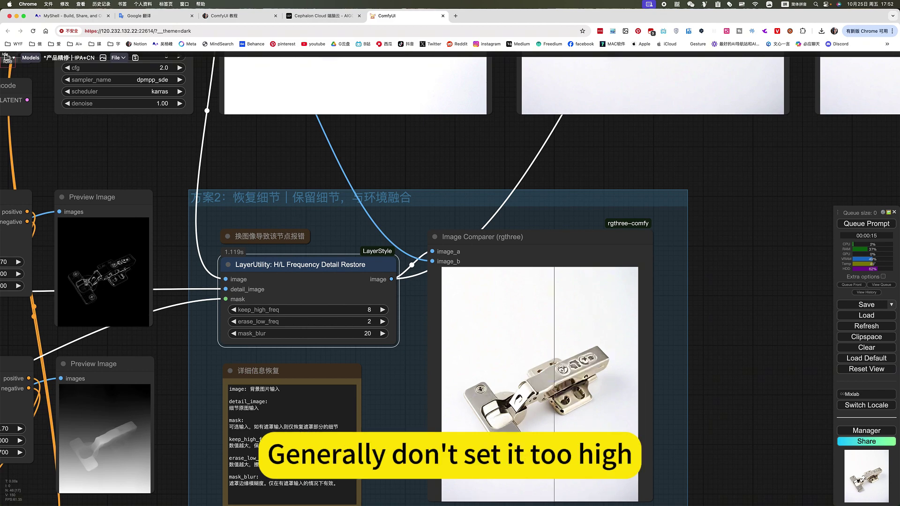
- Inspect the 原图, 生成图像 and 最终效果 hinge previews up close for lost and restored details
scroll(731, 300, down, 5)
drag(776, 244, 713, 381)
scroll(712, 381, down, 1)
drag(653, 408, 549, 428)
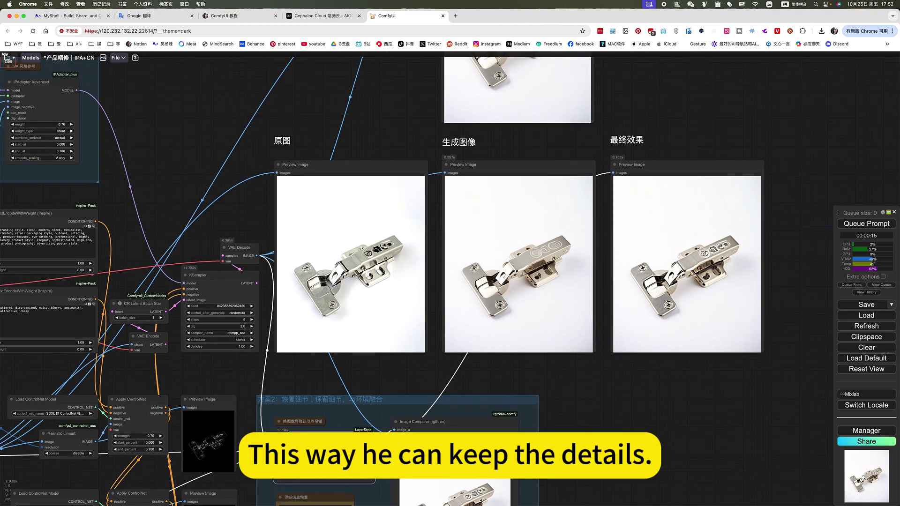
scroll(721, 248, up, 10)
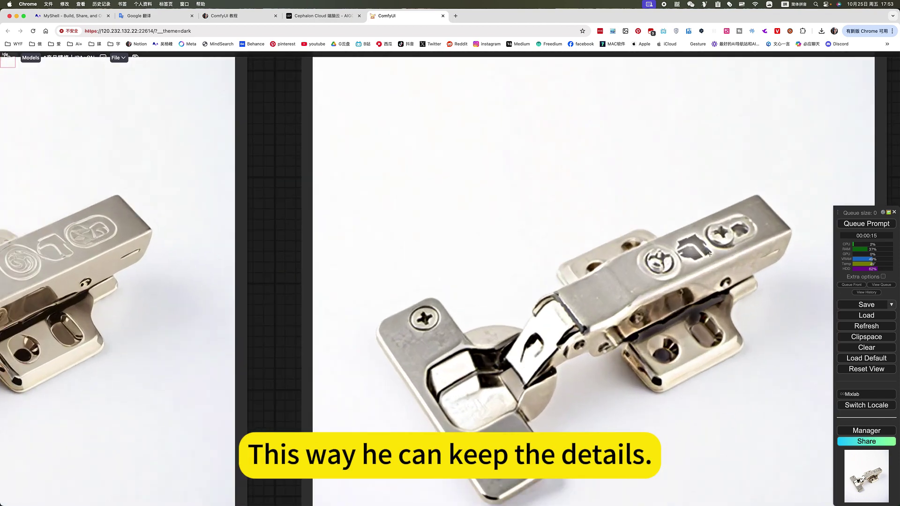
scroll(710, 255, down, 10)
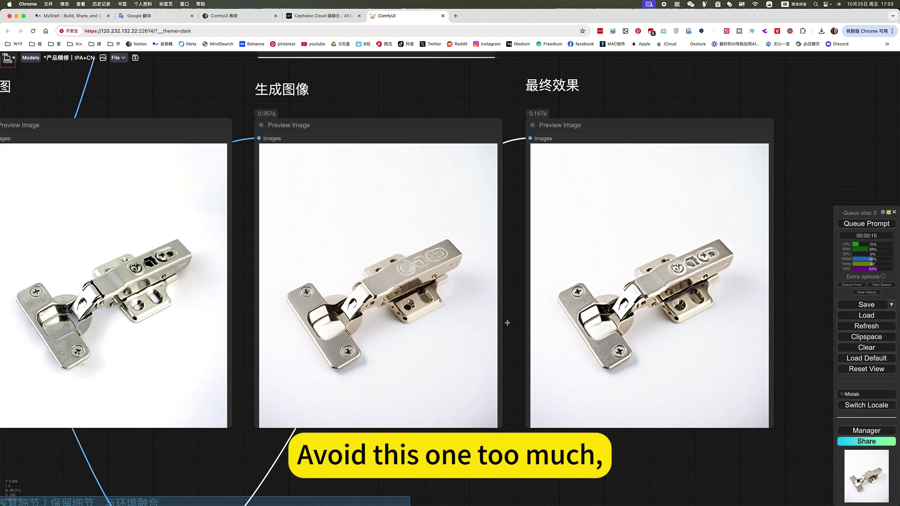
scroll(301, 319, up, 5)
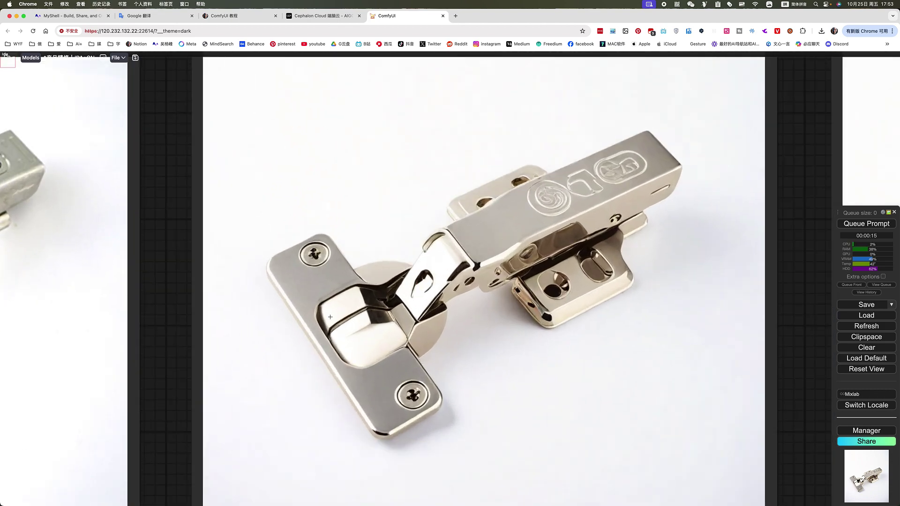
scroll(358, 307, down, 10)
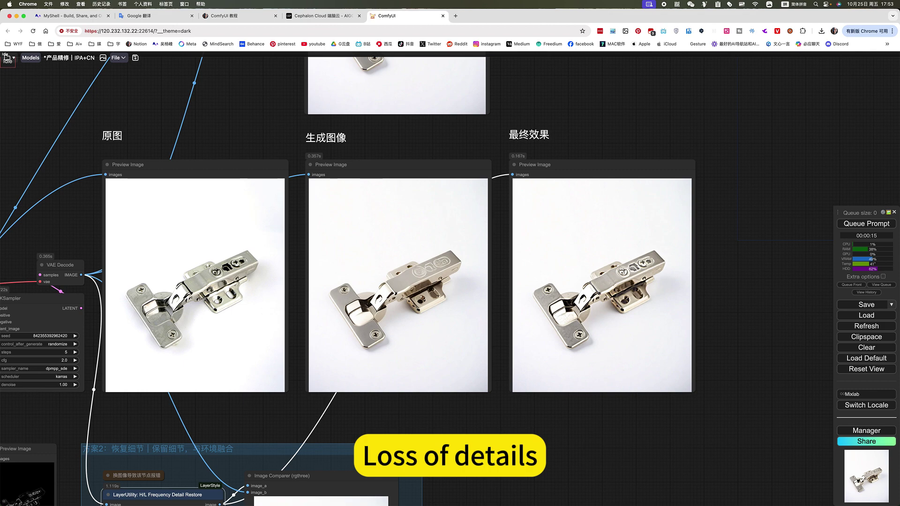
drag(508, 435, 617, 327)
scroll(685, 271, up, 2)
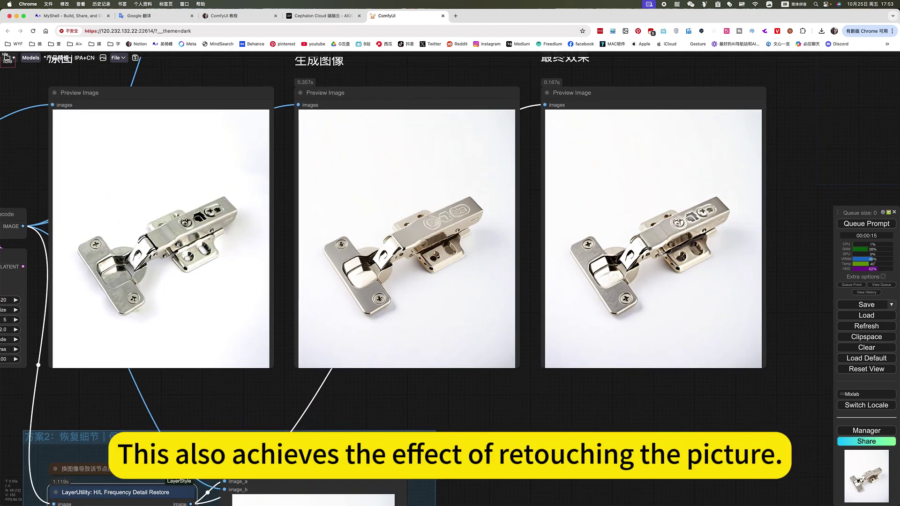
scroll(671, 253, down, 3)
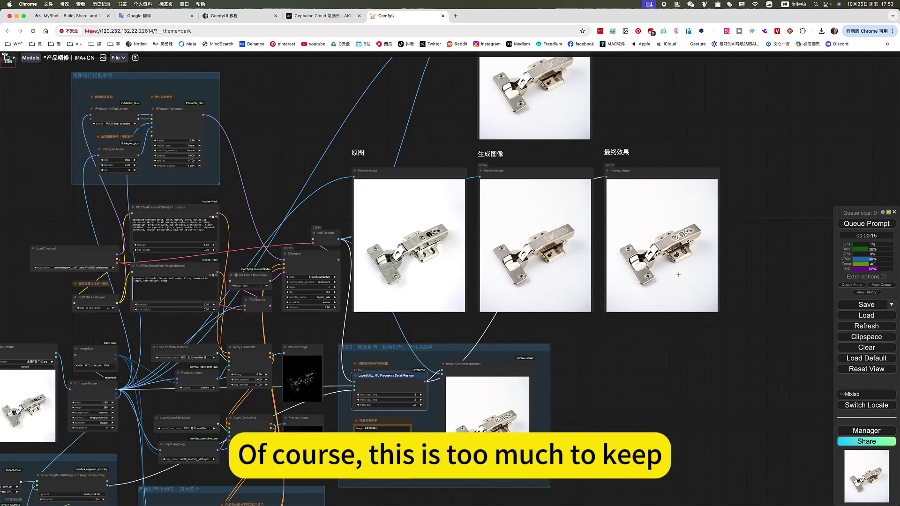
scroll(289, 181, left, 5)
scroll(289, 181, down, 1)
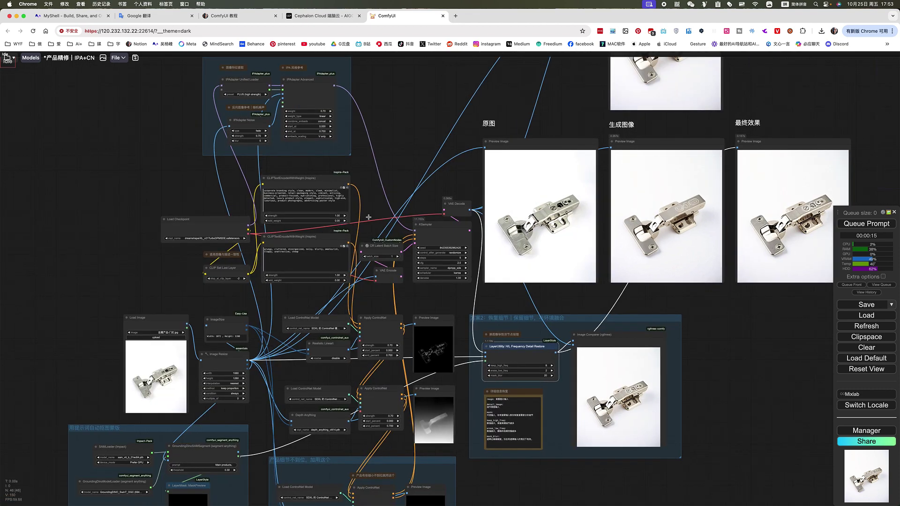
- Switch to Cephalon Cloud, view the ComfyUI 设计师的工具箱 241012 app on the AIGC 应用 page, and return to the ComfyUI workflow
click(324, 16)
click(41, 77)
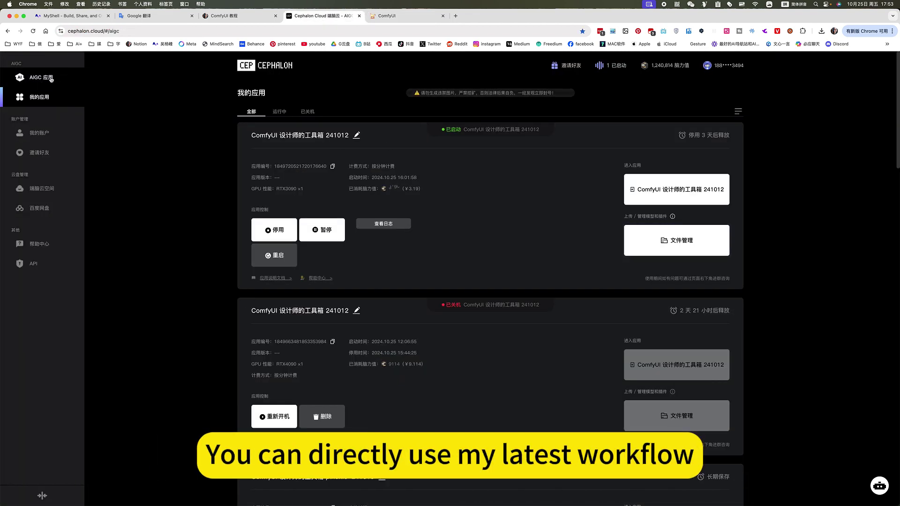
mouse_move(332, 233)
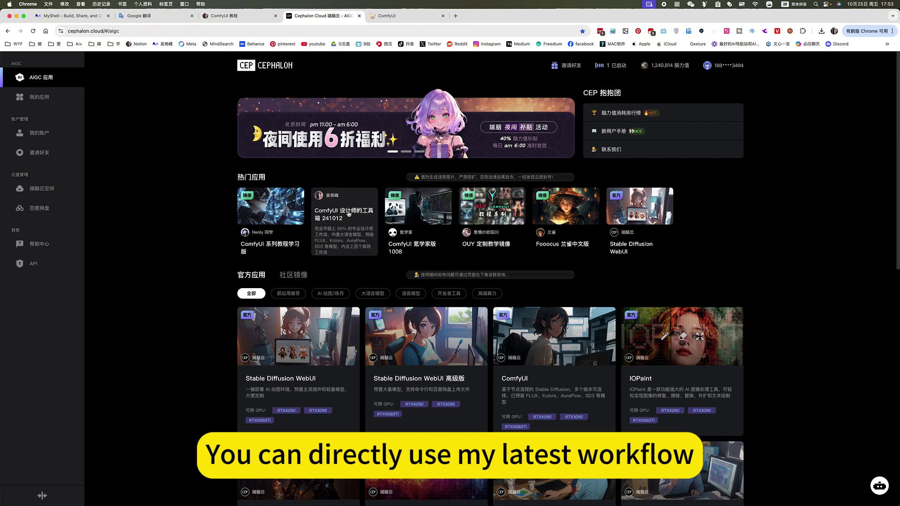
click(417, 19)
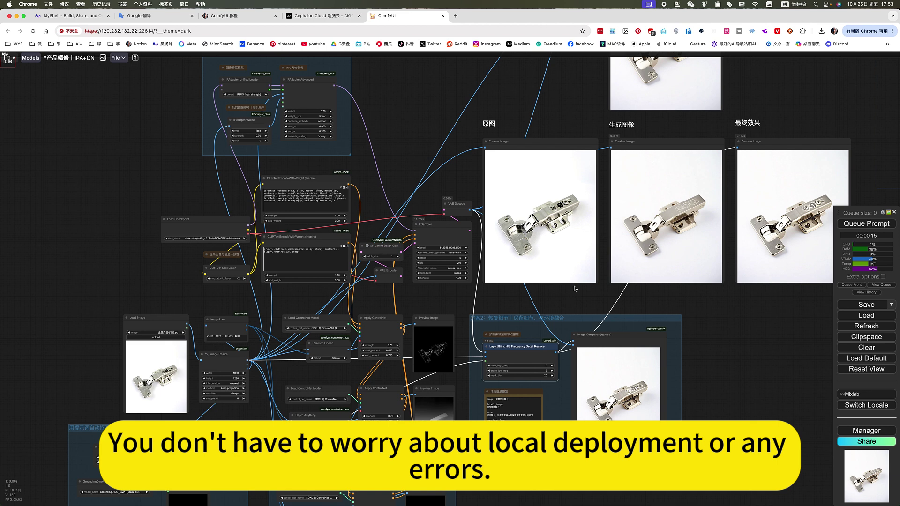
scroll(766, 403, down, 3)
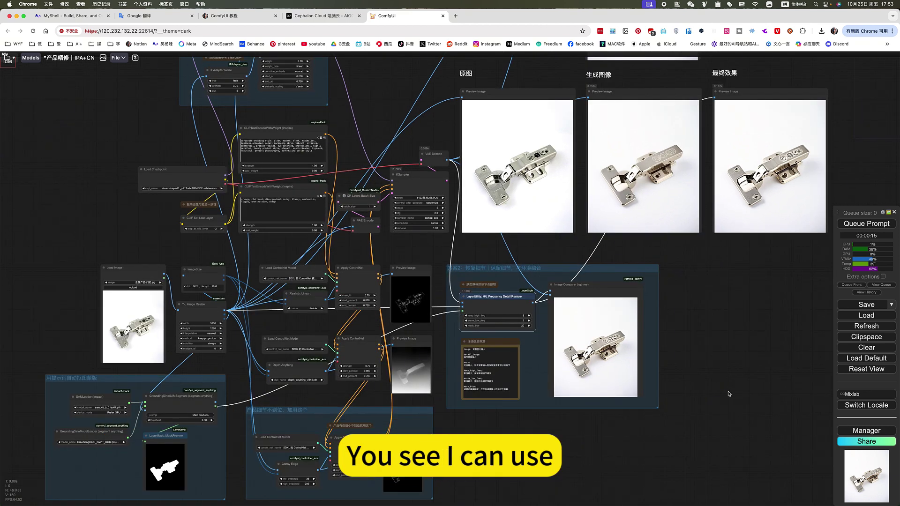
scroll(736, 354, down, 5)
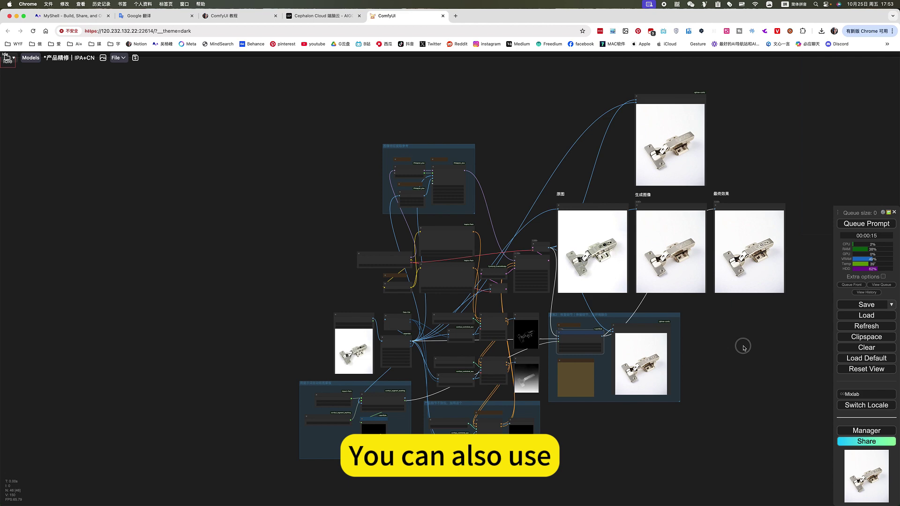
scroll(639, 325, up, 3)
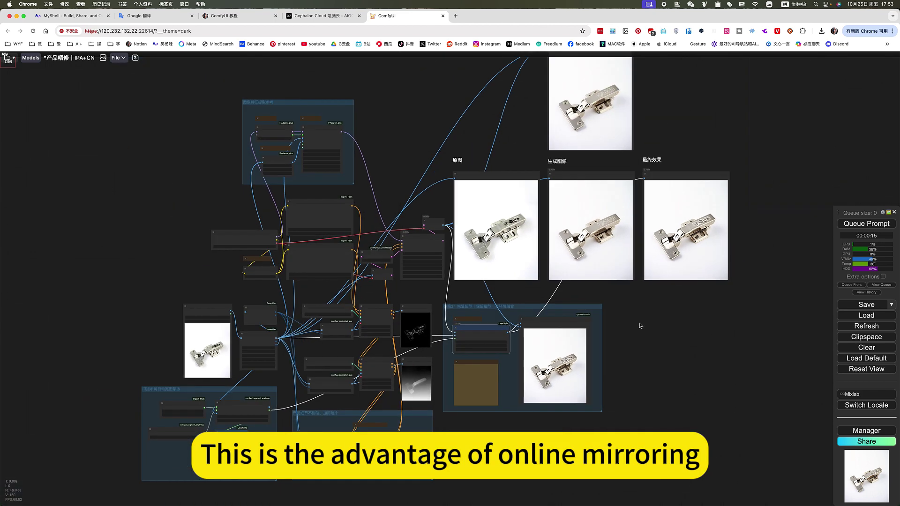
- Switch to the ComfyUI 教程 notes page and open the 下载设置 section under the 产品精修|IPA+CN workflow
click(239, 15)
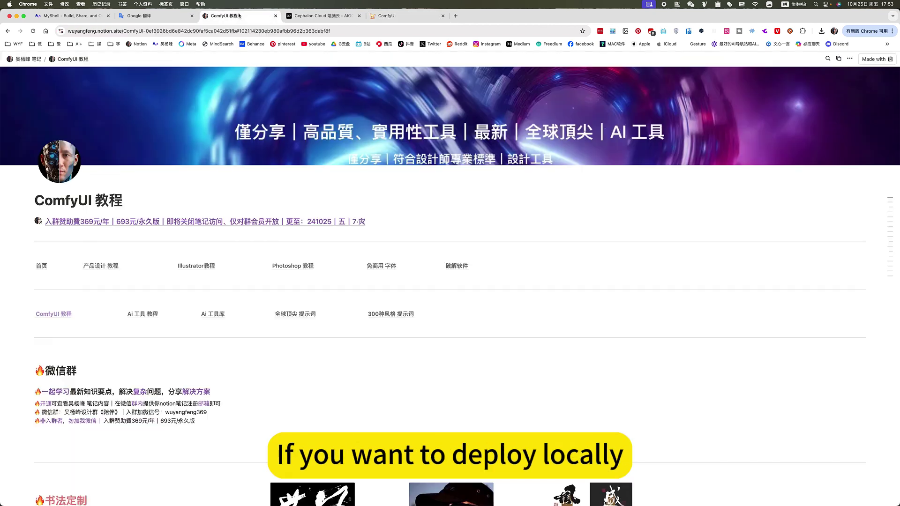
click(57, 314)
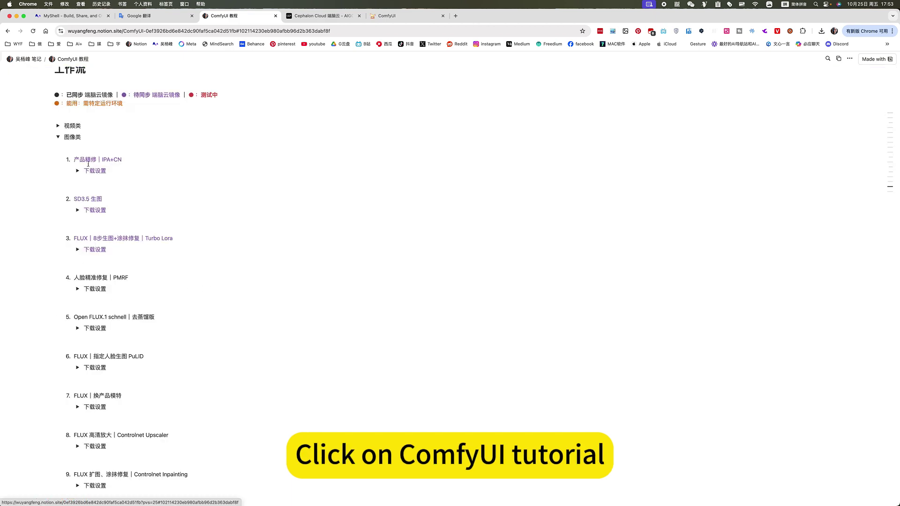
scroll(62, 151, up, 1)
click(58, 147)
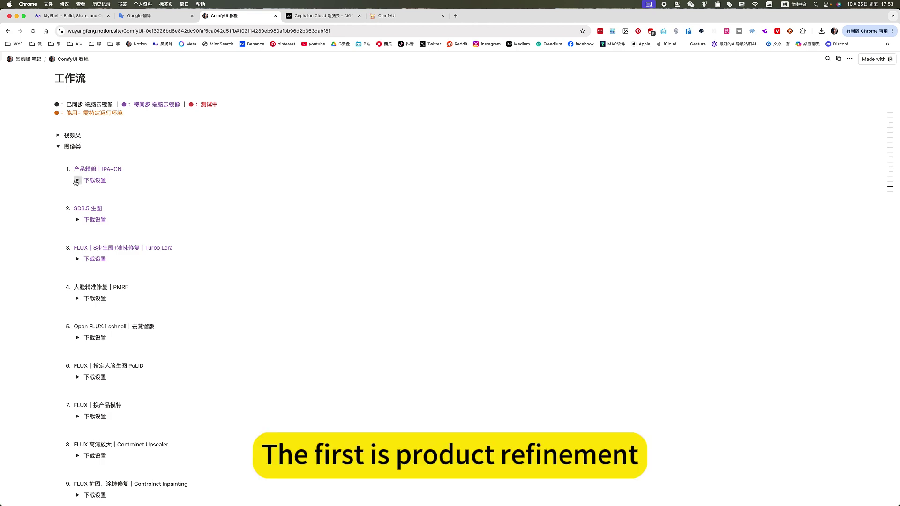
click(77, 181)
- Read the node, model download and 换图像导致该节点报错 fix notes, and collapse the 下载设置 and 图像类 sections
scroll(344, 109, down, 5)
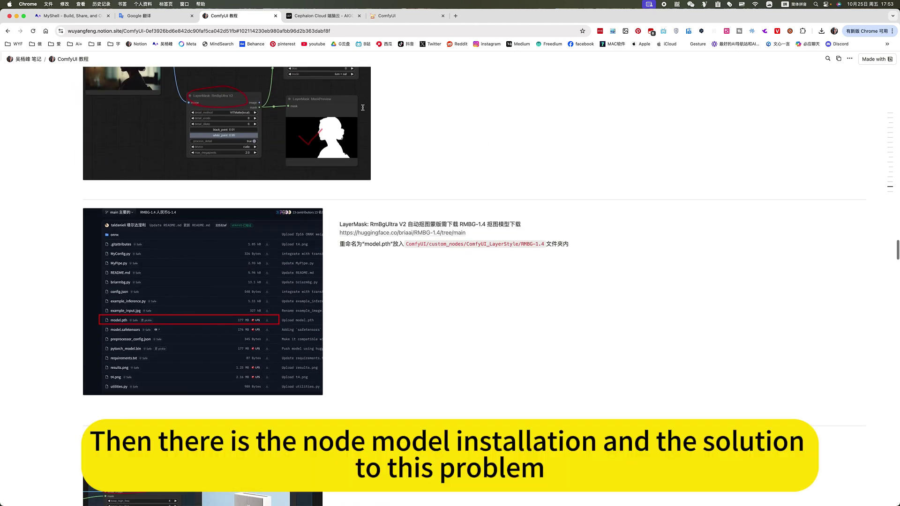
scroll(385, 267, down, 8)
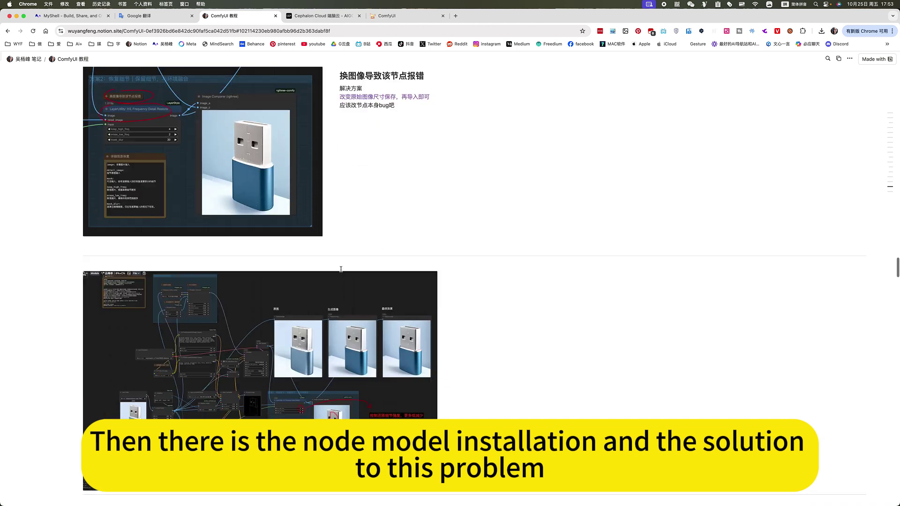
scroll(356, 160, up, 2)
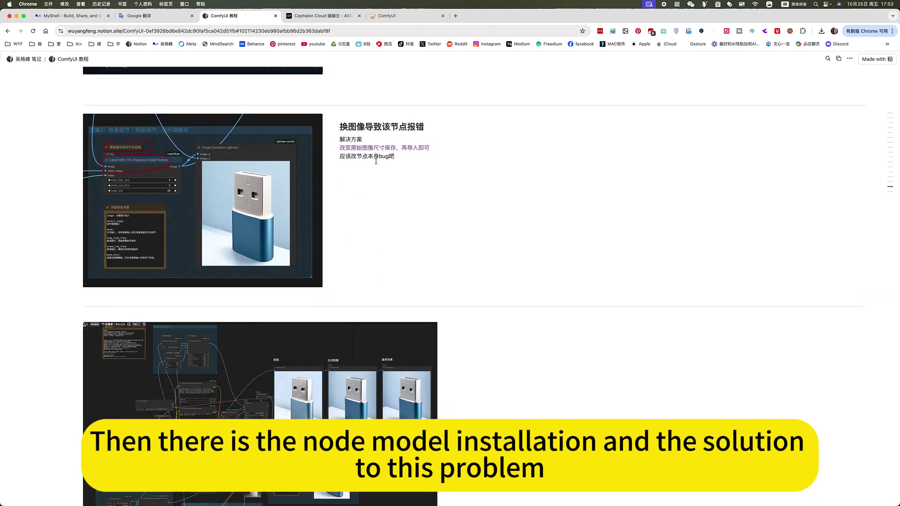
scroll(372, 177, down, 6)
scroll(256, 233, up, 5)
scroll(256, 233, up, 15)
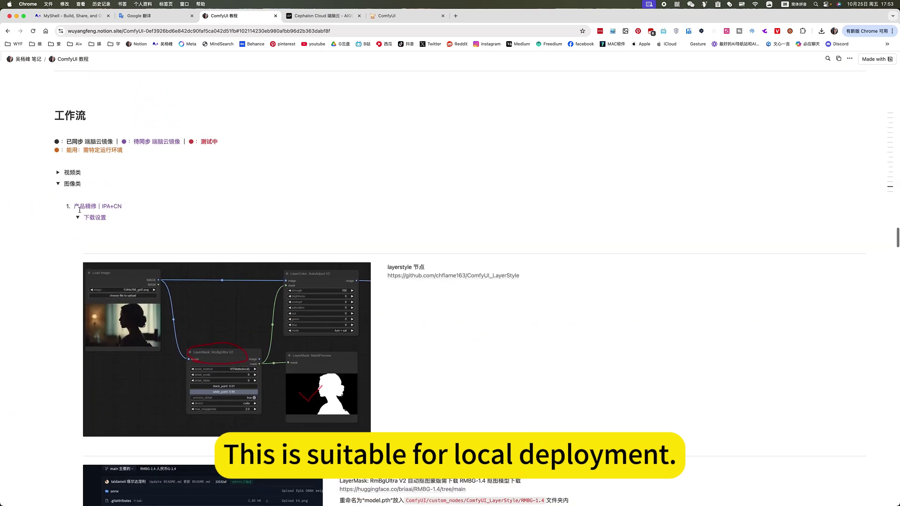
click(78, 218)
click(58, 184)
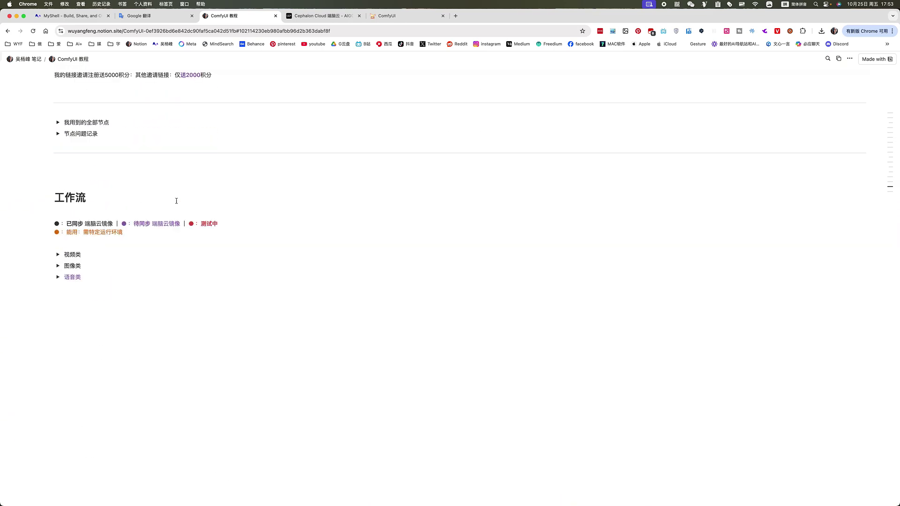
- Switch to Cephalon Cloud to view the AIGC 应用 page, and return to the ComfyUI workflow
click(324, 16)
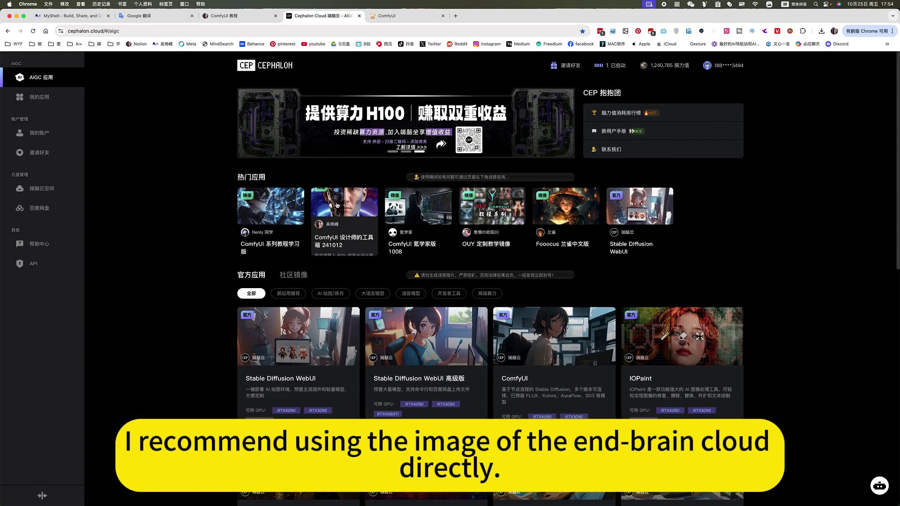
click(395, 17)
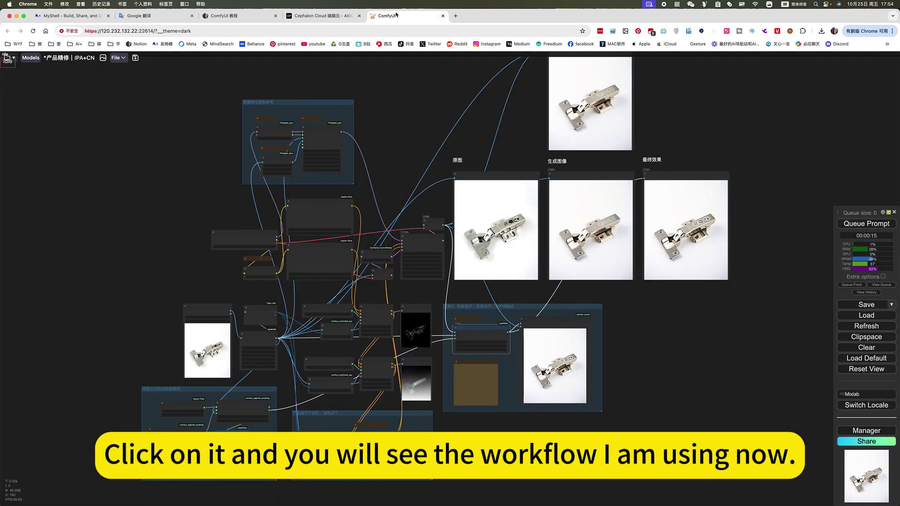
drag(393, 162, 392, 180)
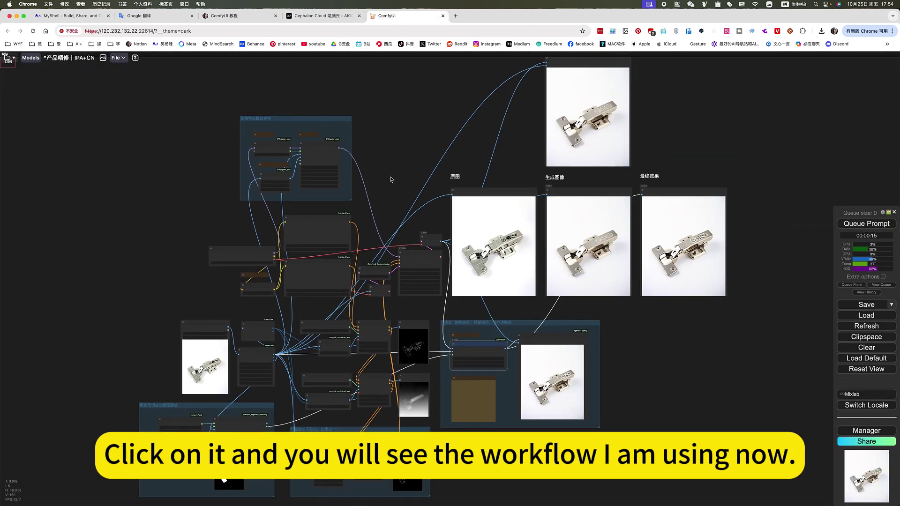
- Open the Workspace workflow list and expand the author's folder and its 图像类 subfolder
click(7, 58)
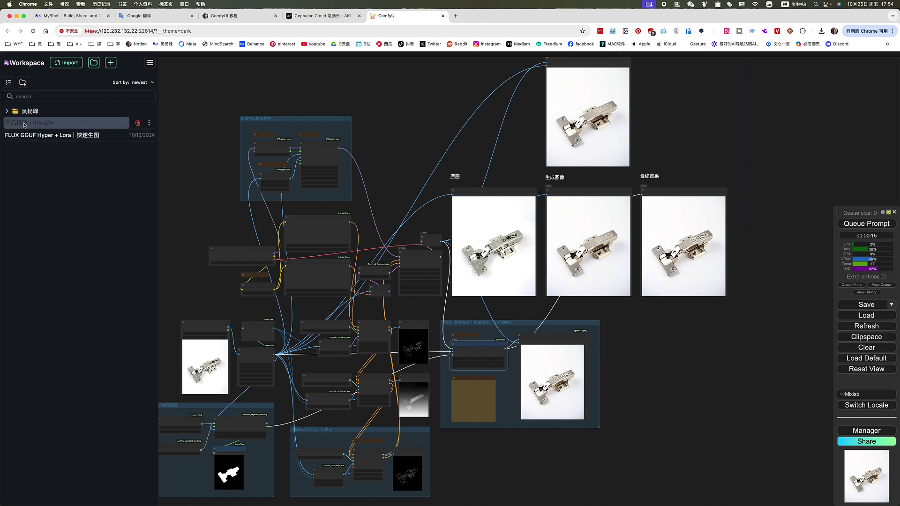
click(25, 125)
click(7, 111)
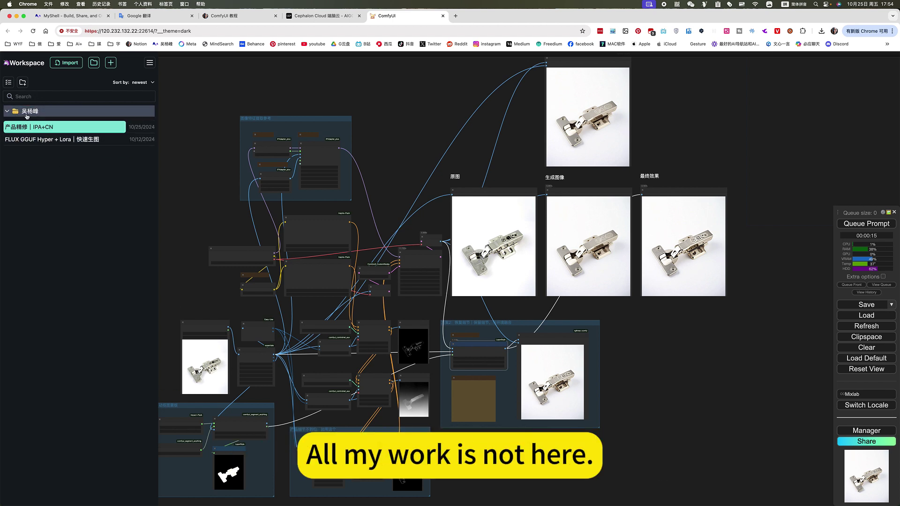
click(27, 113)
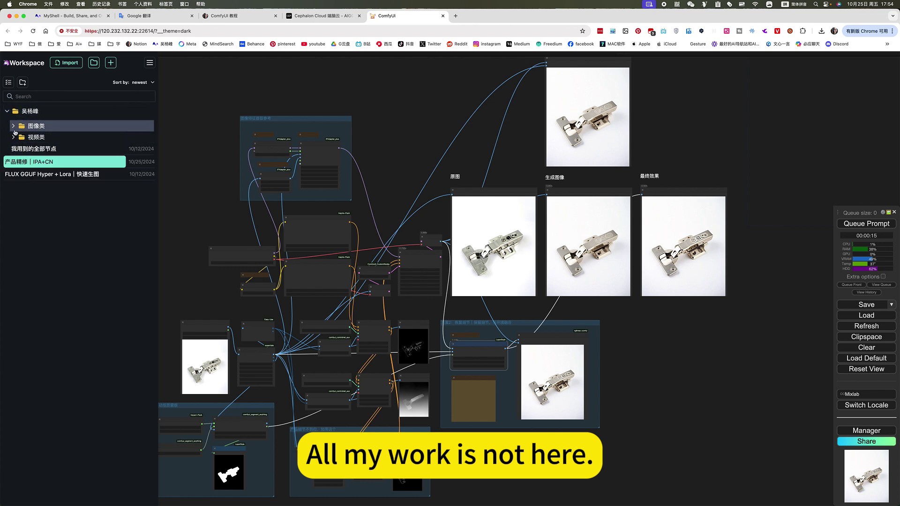
click(13, 126)
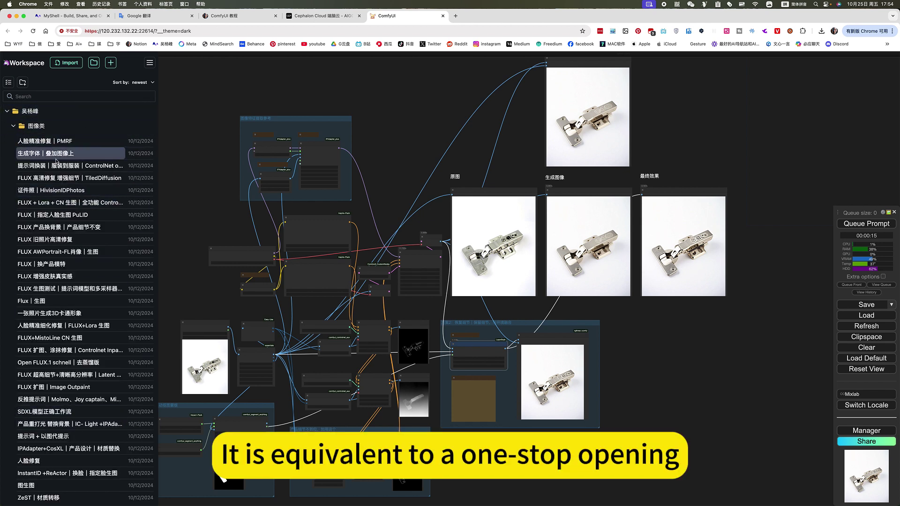
- Browse the saved workflows in the 图像类 folder, collapse the folder and close the Workspace list
scroll(63, 283, down, 5)
scroll(63, 286, down, 1)
scroll(63, 286, up, 6)
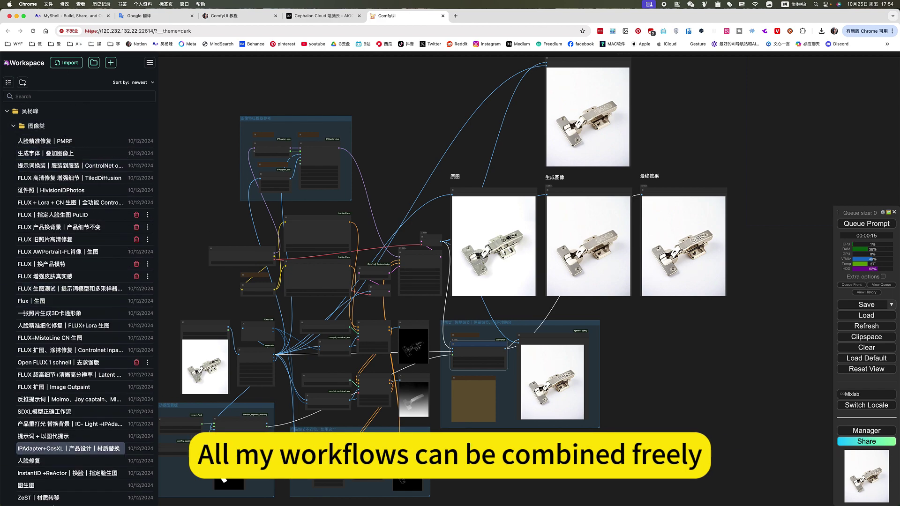
scroll(65, 458, up, 8)
scroll(100, 317, down, 5)
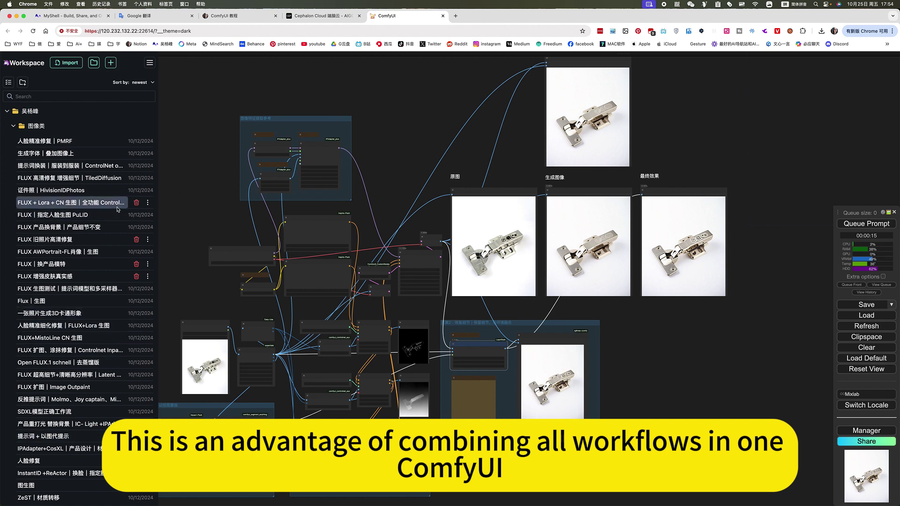
click(14, 125)
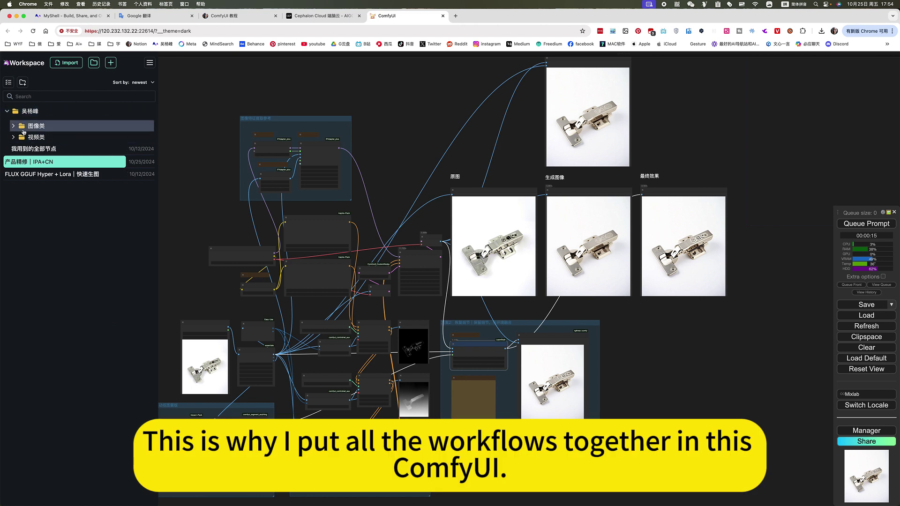
click(732, 390)
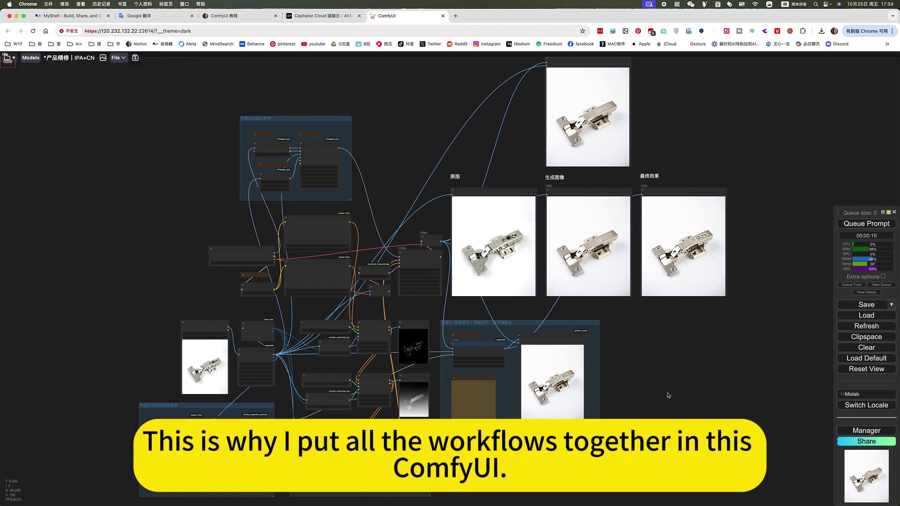
- Load the purple Lancome jar photo into the Load Image node and queue the workflow
drag(662, 393, 694, 357)
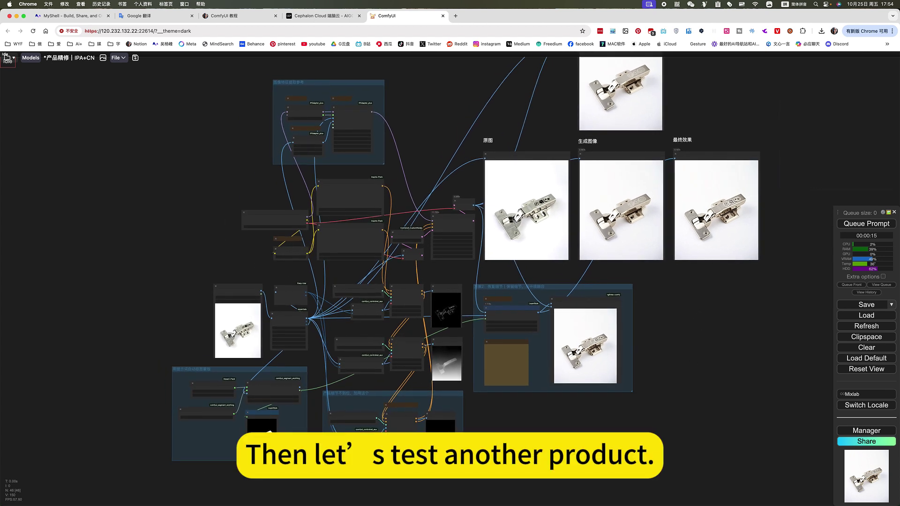
key(ctrl+v)
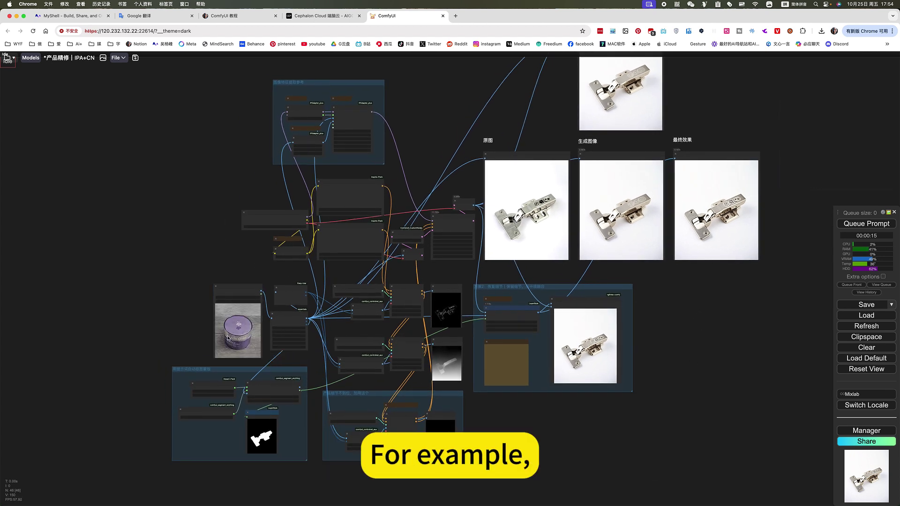
click(868, 225)
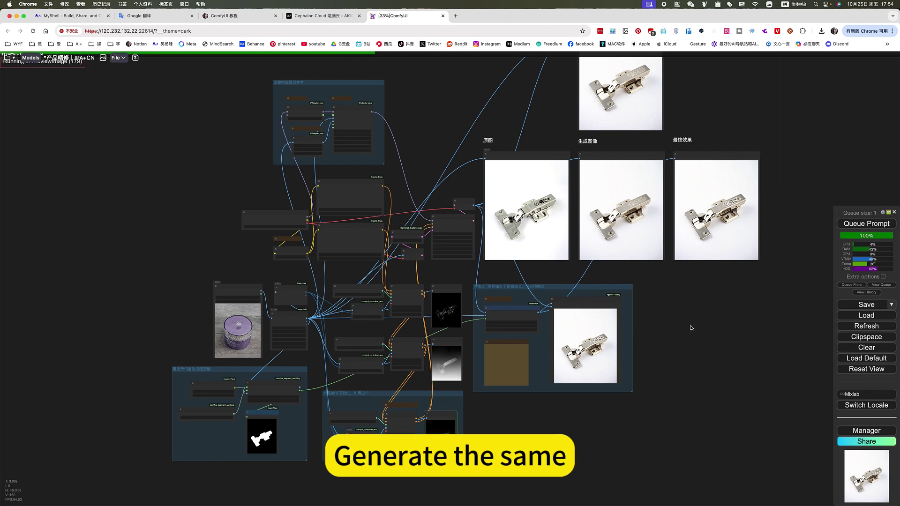
- Examine the jar's surface and lettering in the 原图 preview while the workflow runs
drag(691, 331, 702, 356)
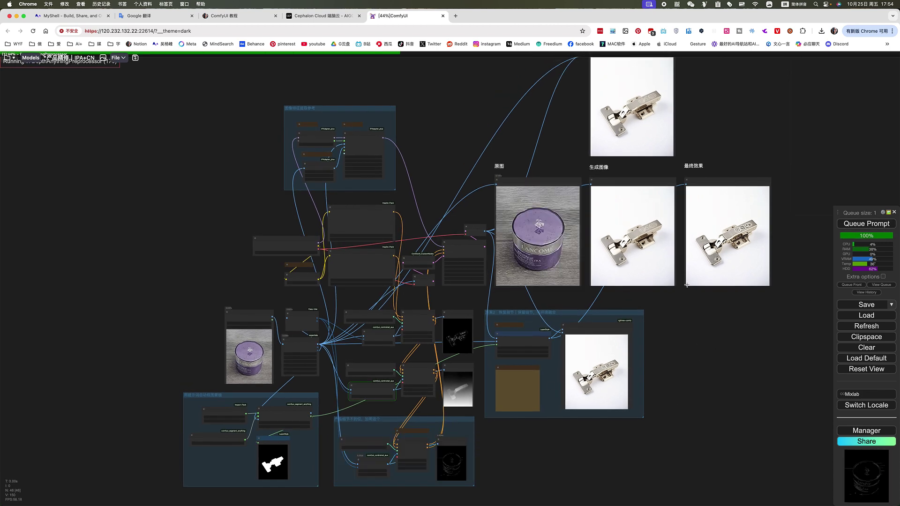
scroll(558, 240, up, 5)
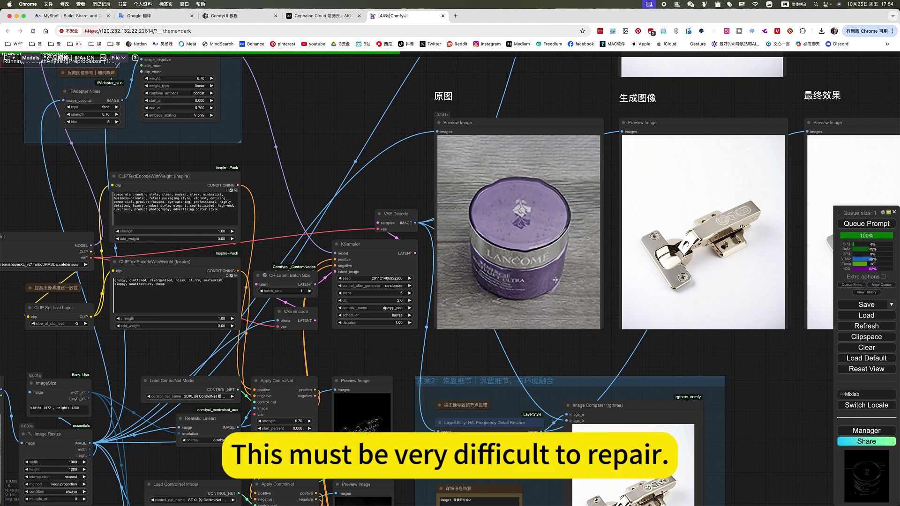
scroll(555, 276, down, 5)
drag(737, 368, 736, 374)
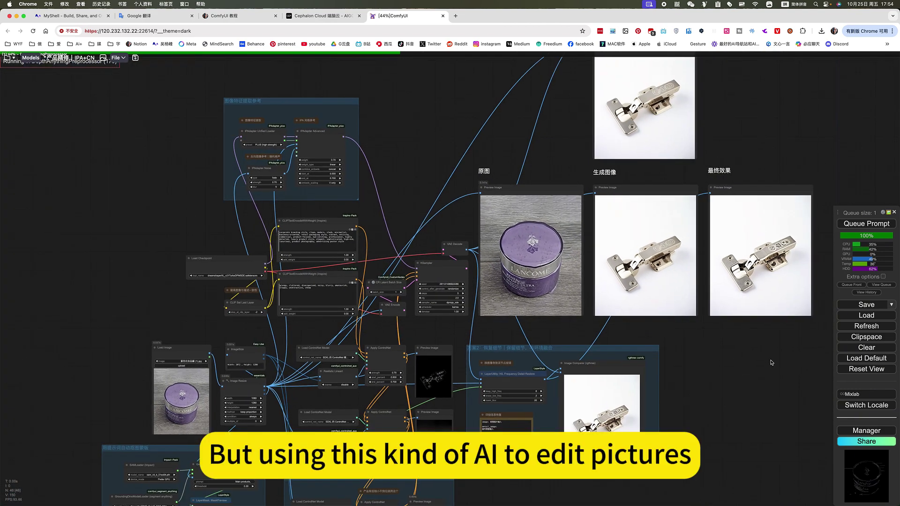
scroll(741, 409, down, 1)
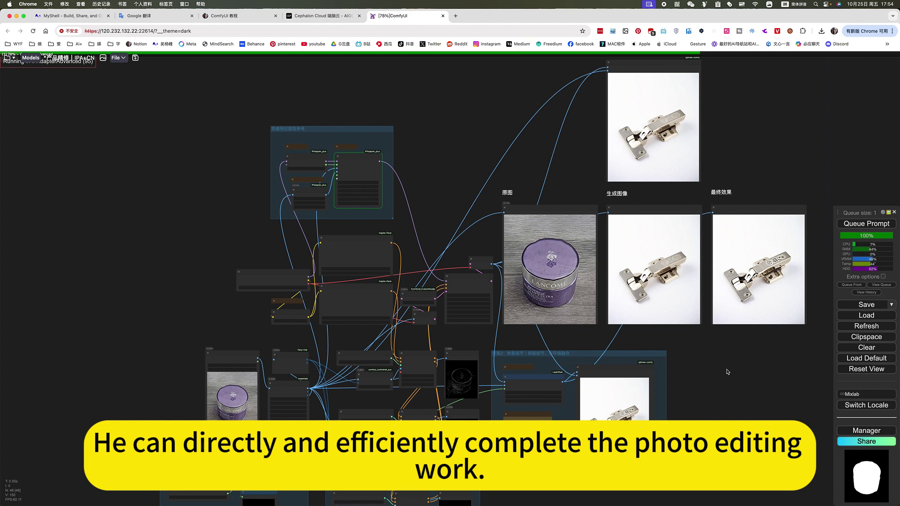
drag(727, 370, 722, 389)
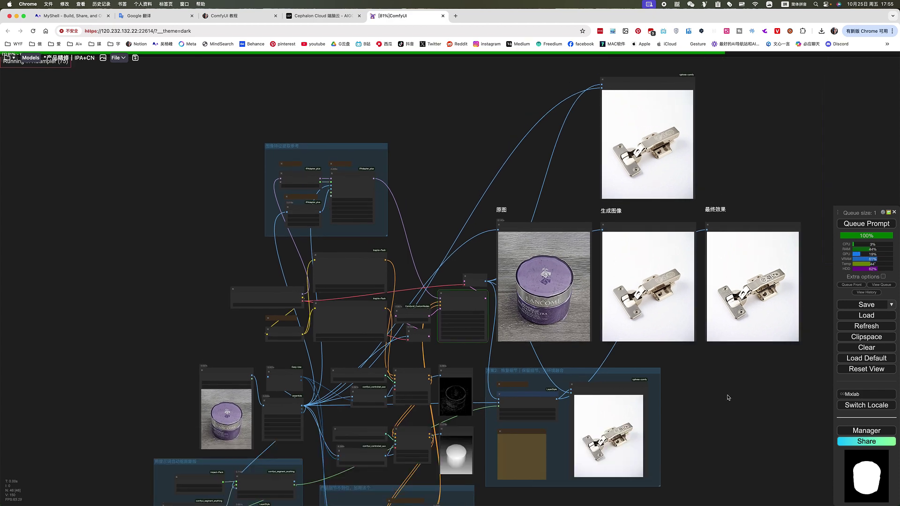
- Bypass all nodes in the Canny Edge ControlNet group 产品细节不到位，加用这个
drag(723, 398, 706, 288)
scroll(486, 438, up, 6)
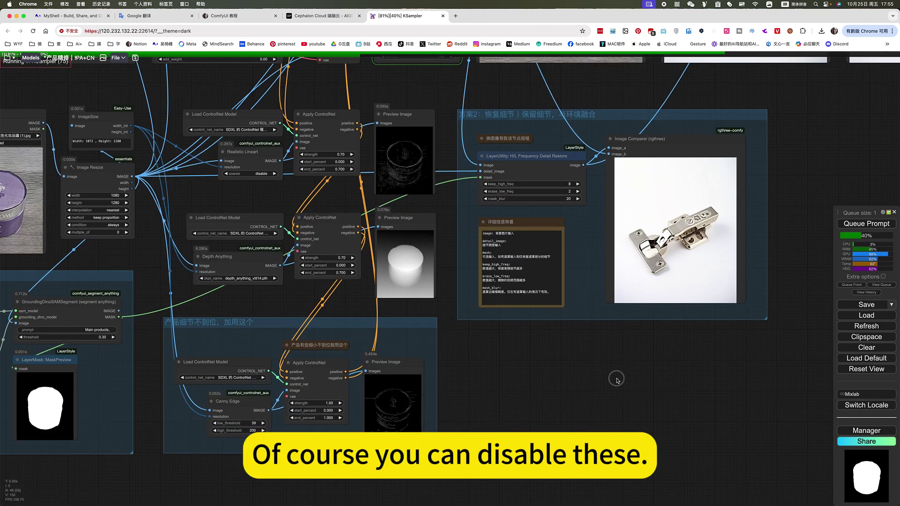
drag(626, 377, 669, 387)
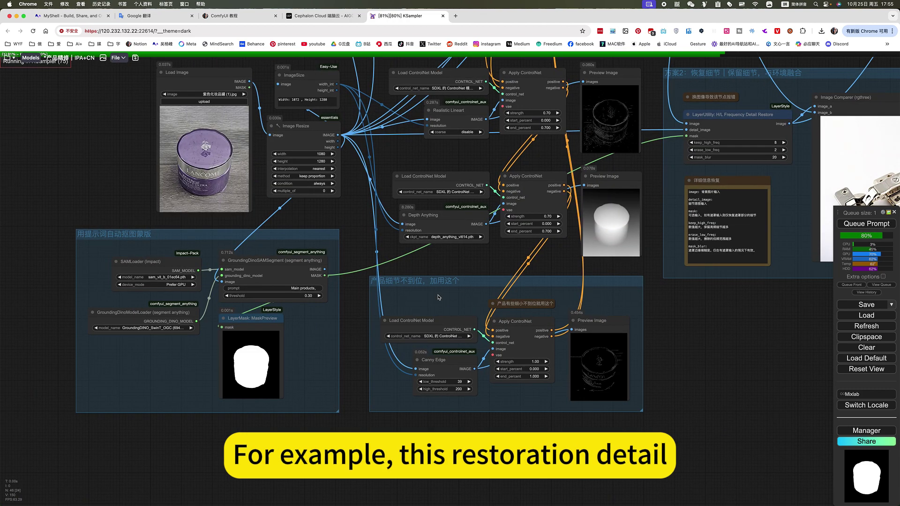
scroll(432, 293, up, 4)
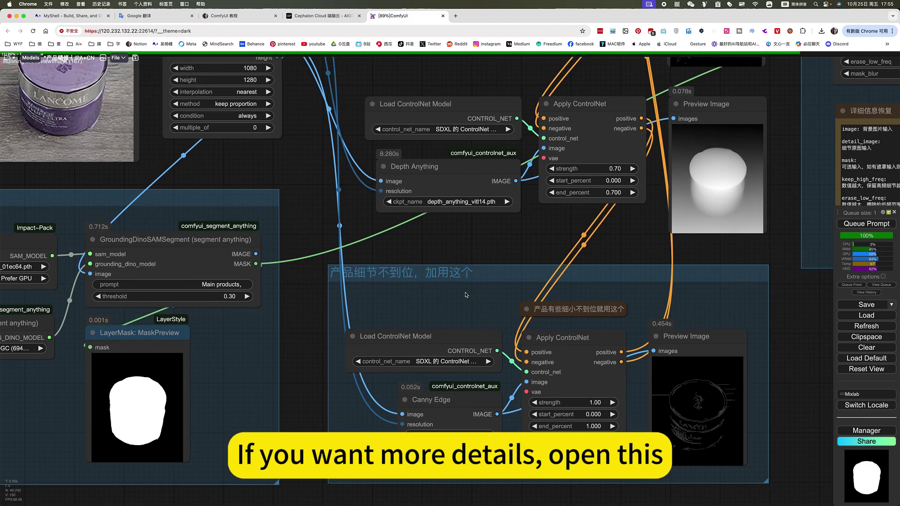
right_click(439, 291)
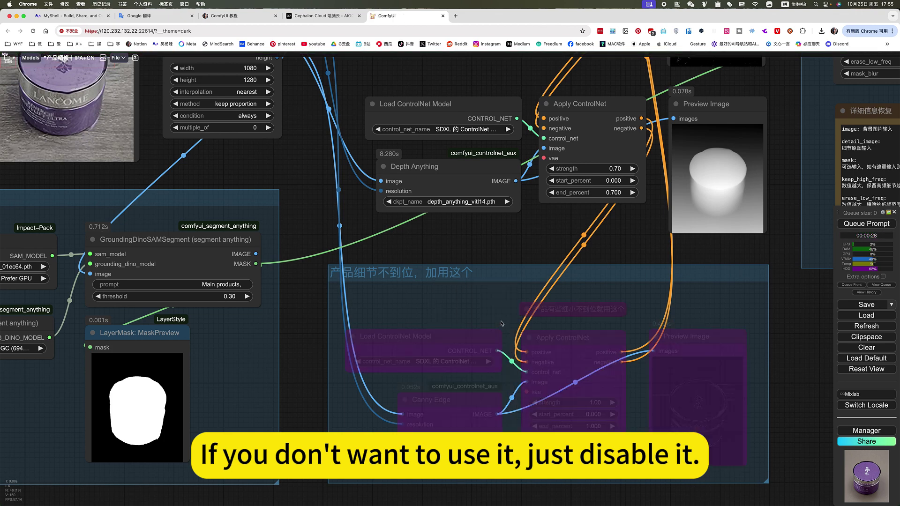
- Re-enable all nodes in the Canny Edge group 产品细节不到位，加用这个 by setting the group nodes to Always
scroll(548, 313, down, 5)
right_click(501, 290)
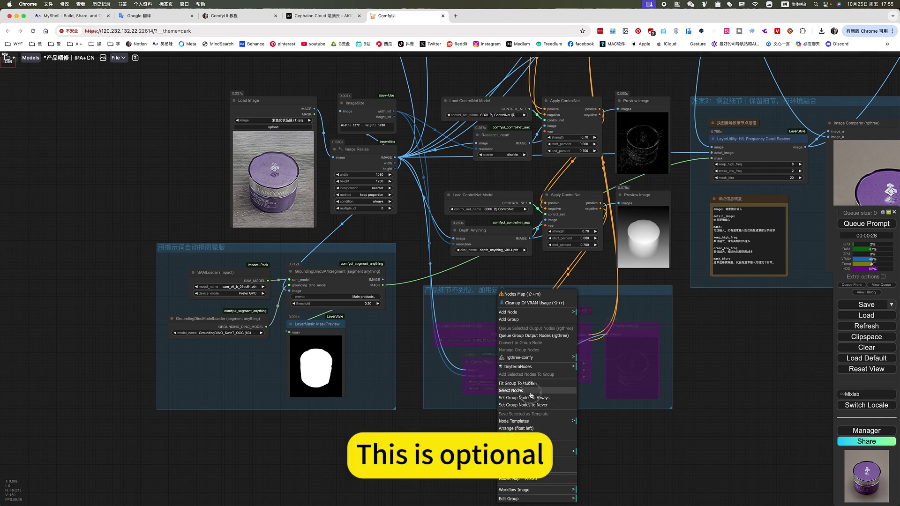
click(532, 391)
right_click(496, 299)
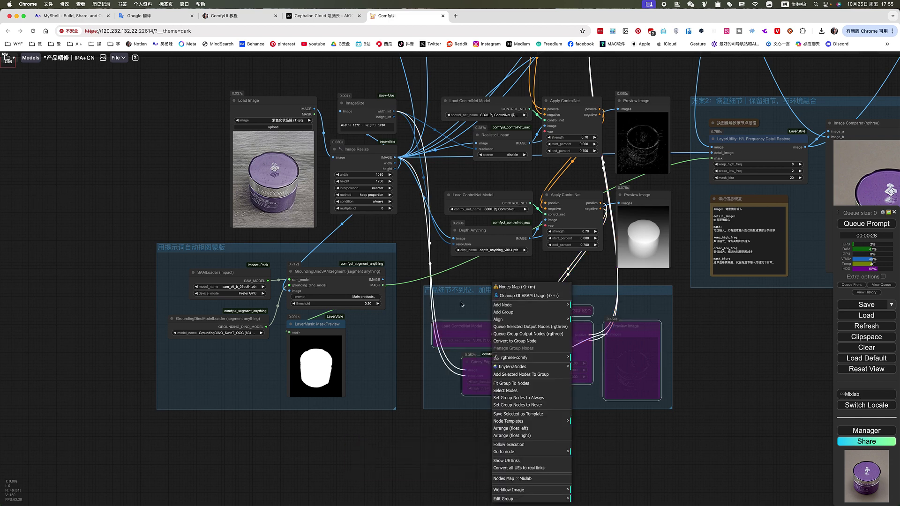
click(483, 302)
right_click(483, 301)
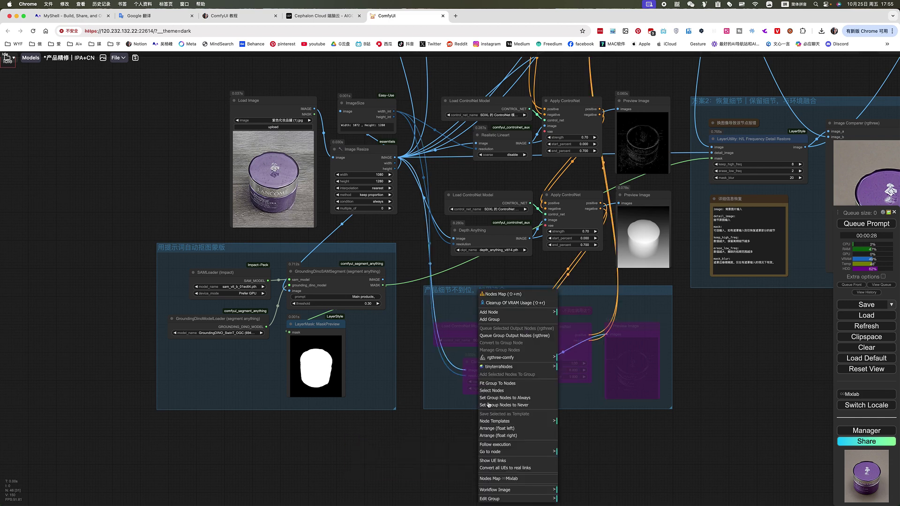
click(511, 398)
- Bypass all nodes in the detail-restoration group 方案2, which contains the H/L Frequency Detail Restore node
drag(780, 343, 535, 441)
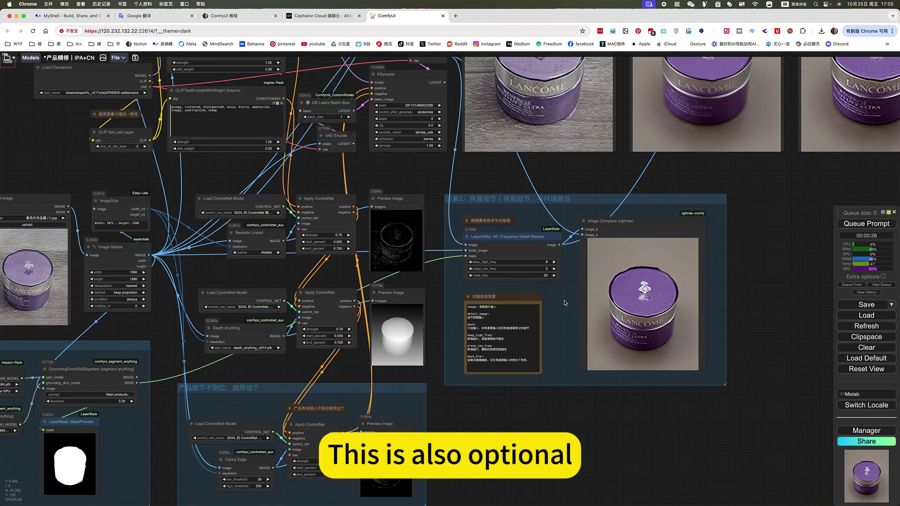
drag(727, 328, 675, 414)
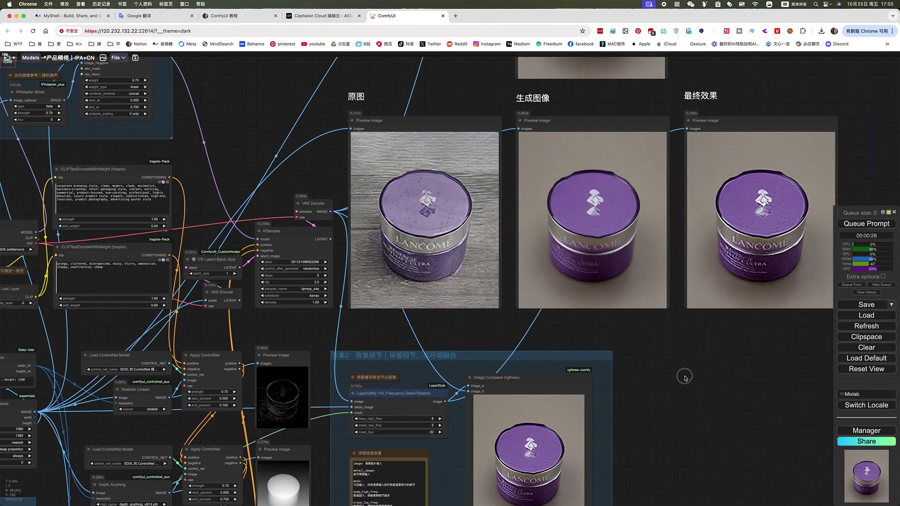
drag(680, 382, 674, 361)
drag(704, 442, 734, 348)
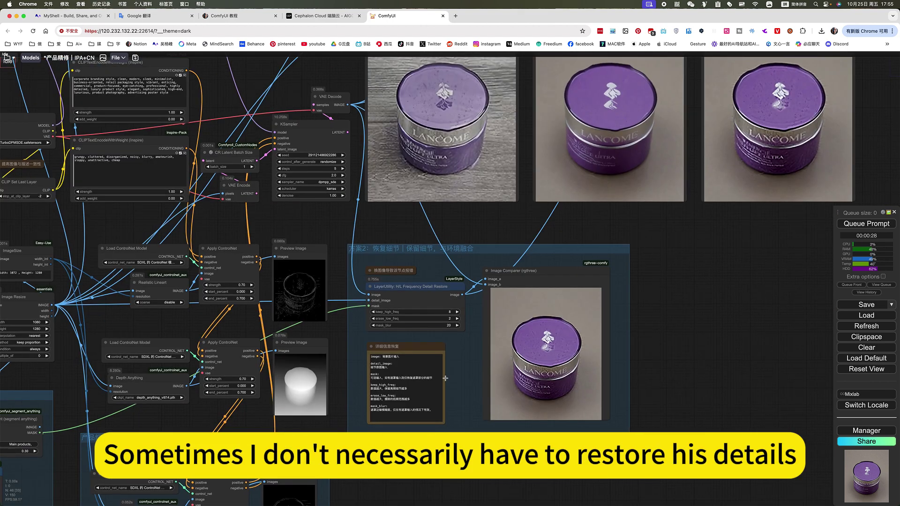
right_click(466, 360)
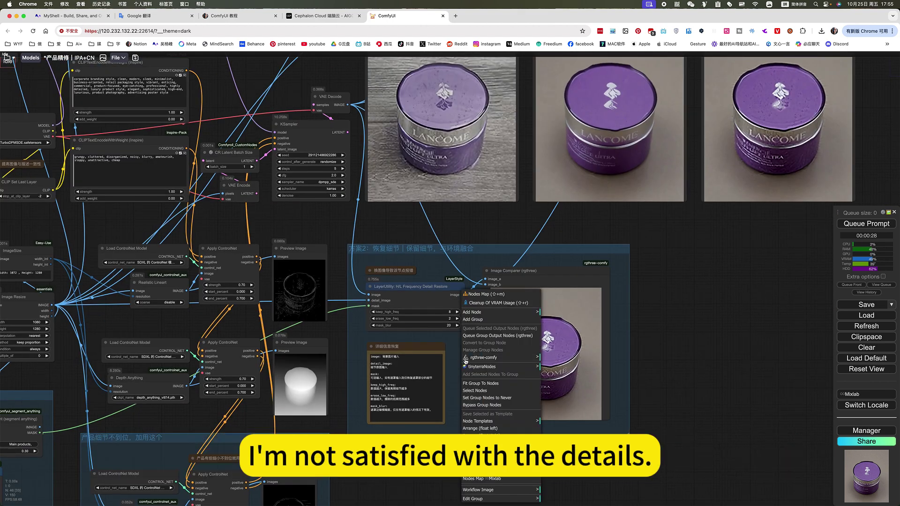
click(492, 405)
- Queue the workflow with detail restoration bypassed and check the jar in the 生成图像 and 最终效果 previews
drag(757, 307, 769, 464)
drag(699, 402, 718, 432)
click(873, 225)
click(873, 224)
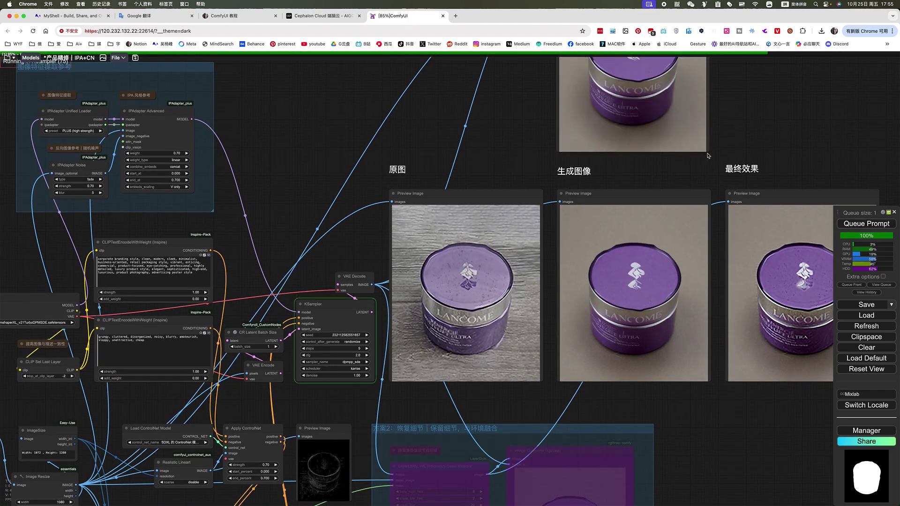
drag(756, 123, 767, 200)
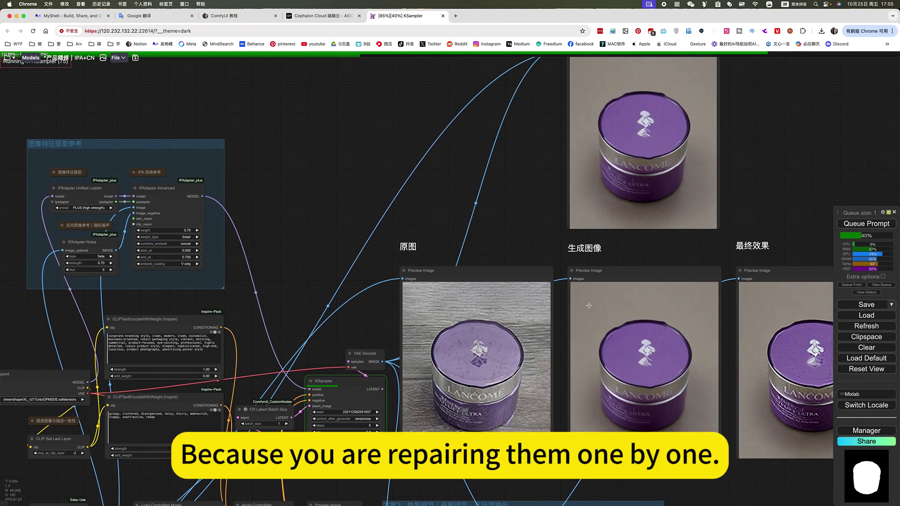
scroll(588, 306, down, 4)
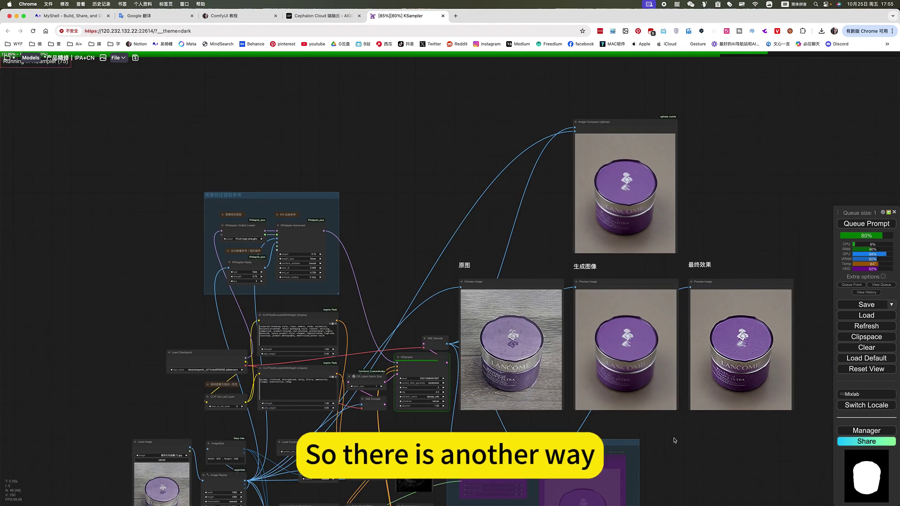
- Set the batch_size of the CR Latent Batch Size node to 4
scroll(403, 330, up, 5)
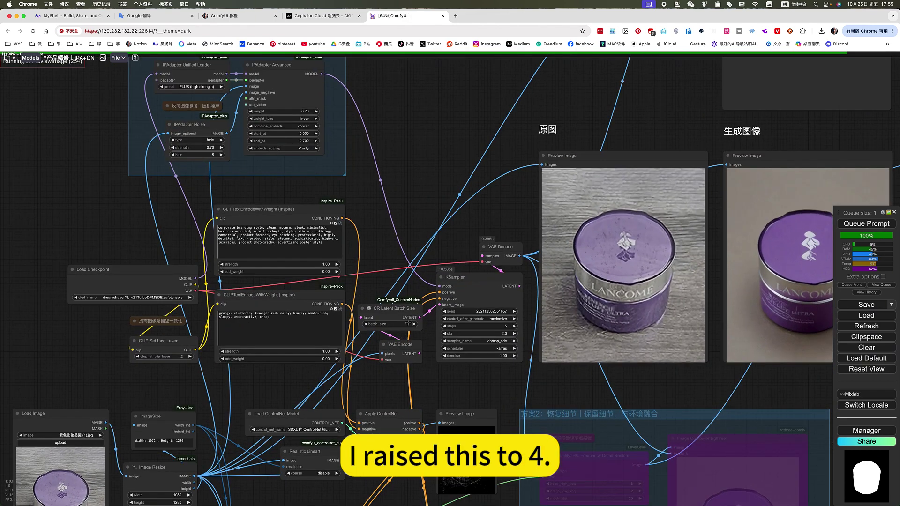
click(413, 326)
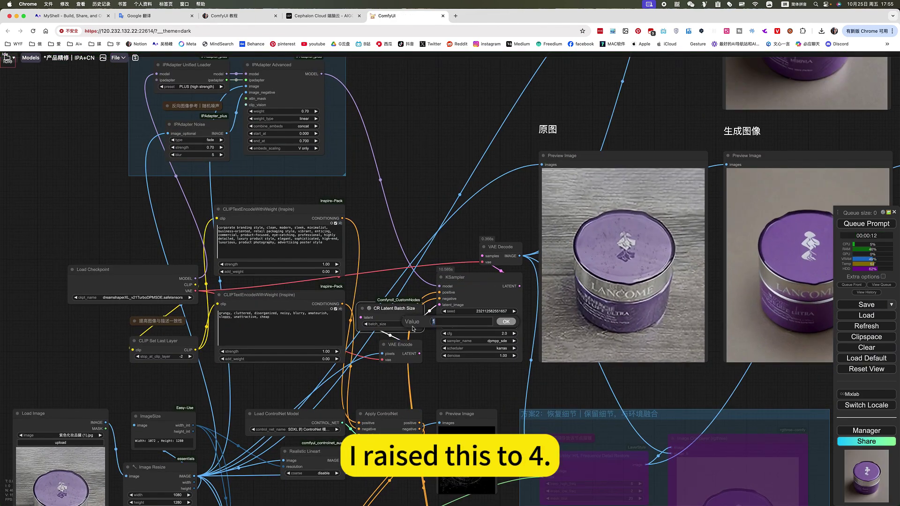
key(Return)
scroll(440, 315, down, 5)
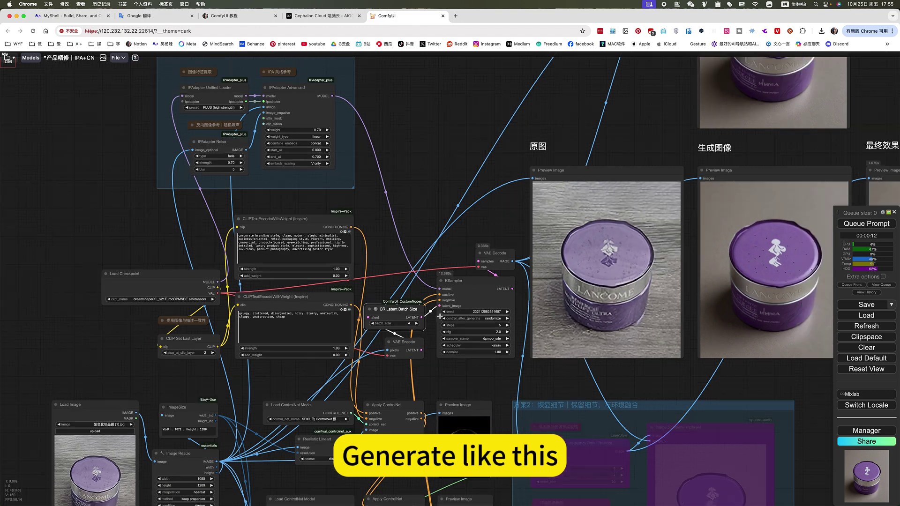
- Move the 原图 Preview Image node away from the preview row and shift the 生成图像 Preview Image node into the freed space
scroll(483, 212, down, 2)
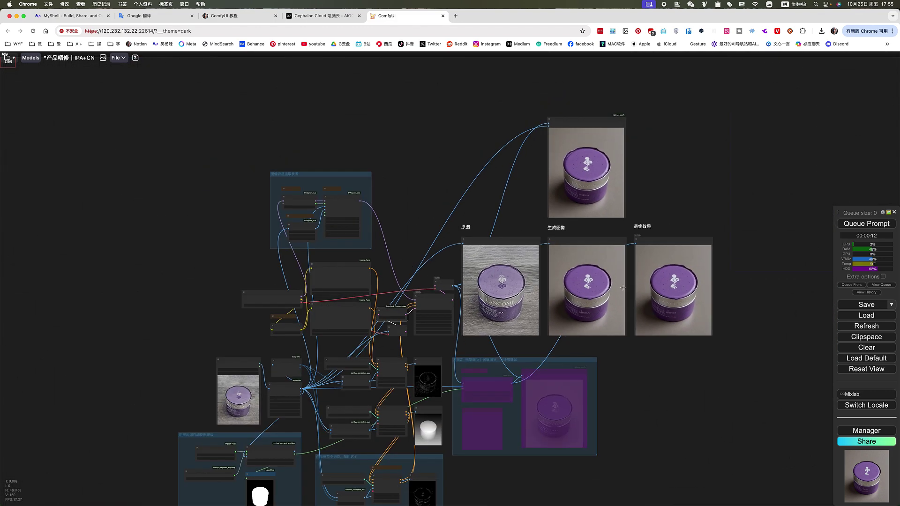
scroll(550, 263, up, 5)
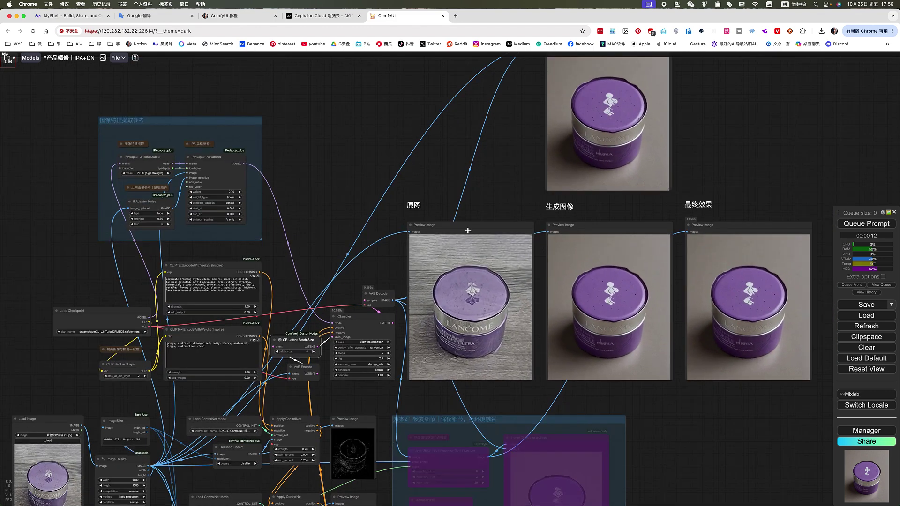
drag(474, 239, 355, 63)
drag(608, 229, 498, 218)
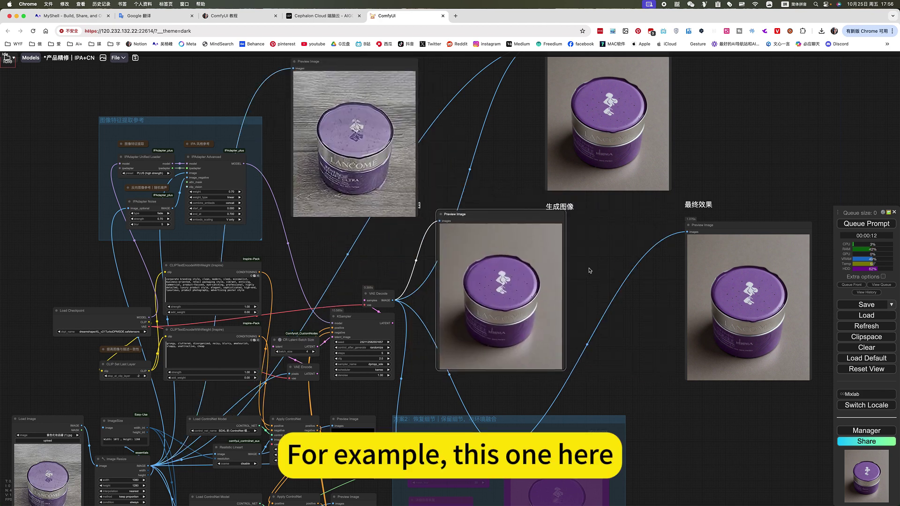
- Queue the workflow with the four-image batch and enlarge the 生成图像 Preview Image node
click(876, 225)
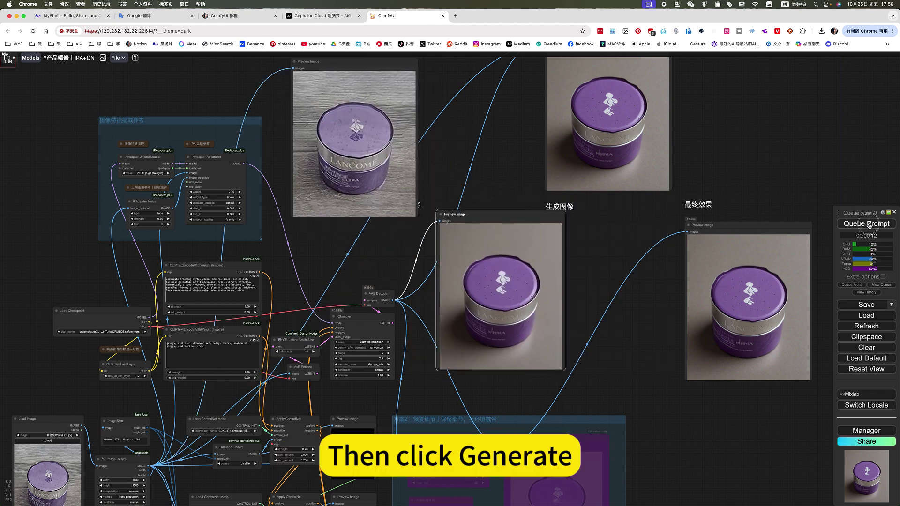
drag(685, 431, 722, 416)
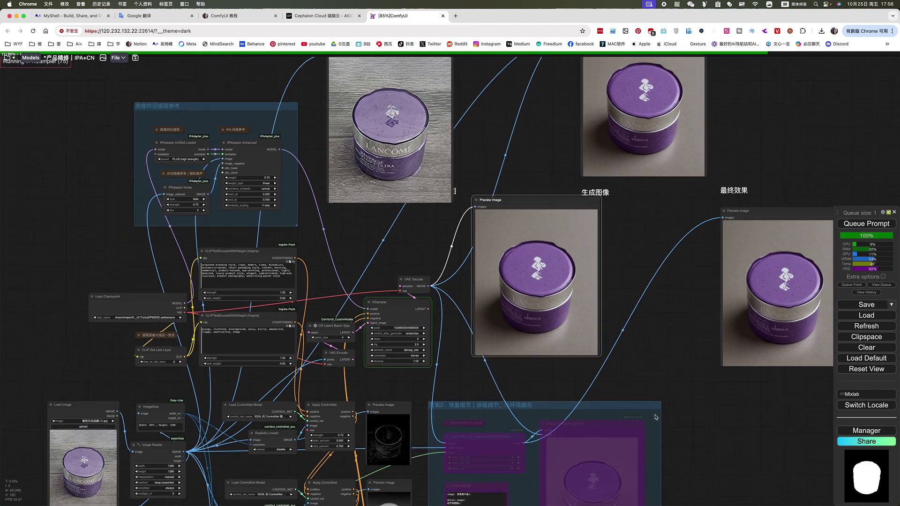
drag(602, 355, 625, 391)
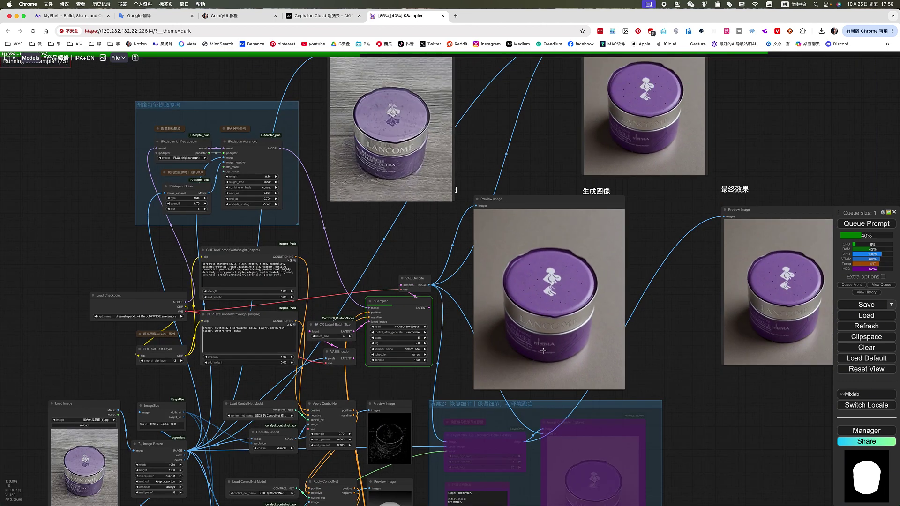
- Look over the bypassed 方案2 detail-restoration group and the 生成图像 preview while the batch runs
scroll(543, 351, down, 1)
drag(696, 411, 693, 283)
scroll(417, 355, up, 5)
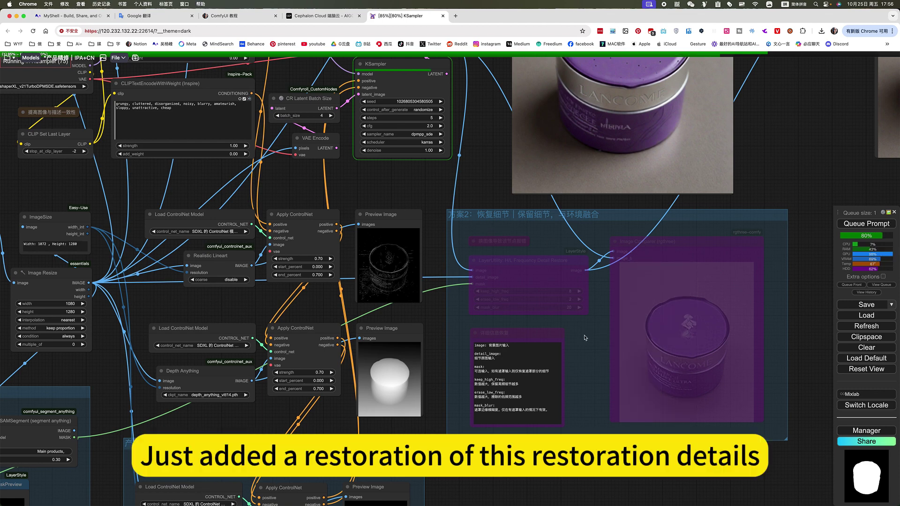
drag(758, 154, 713, 313)
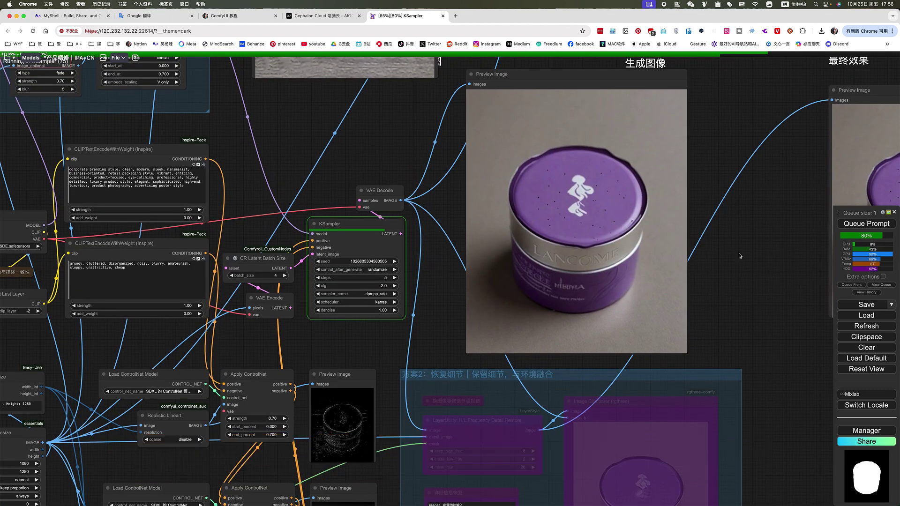
scroll(771, 248, down, 3)
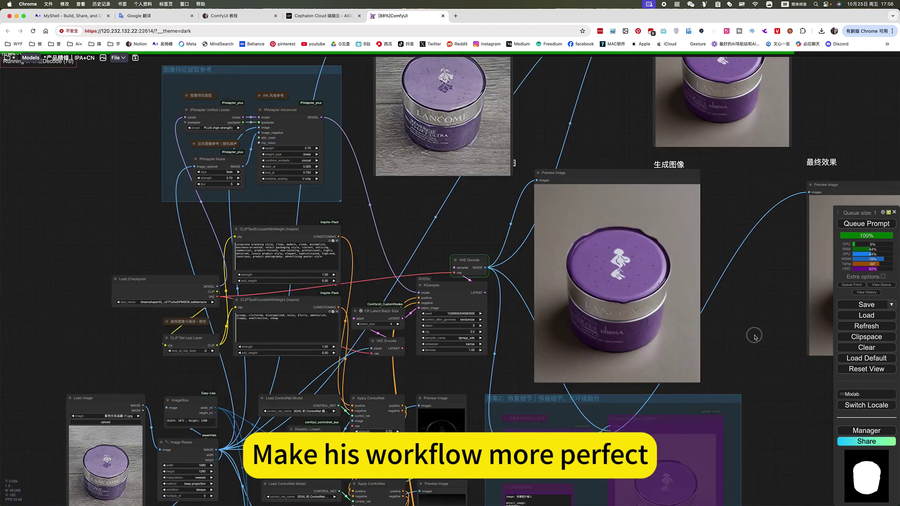
drag(755, 338, 746, 380)
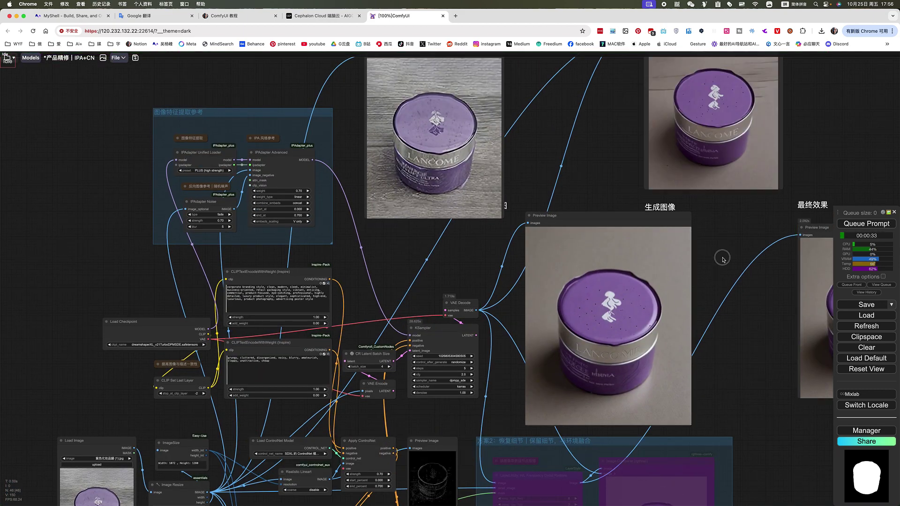
scroll(717, 252, down, 5)
scroll(716, 250, up, 5)
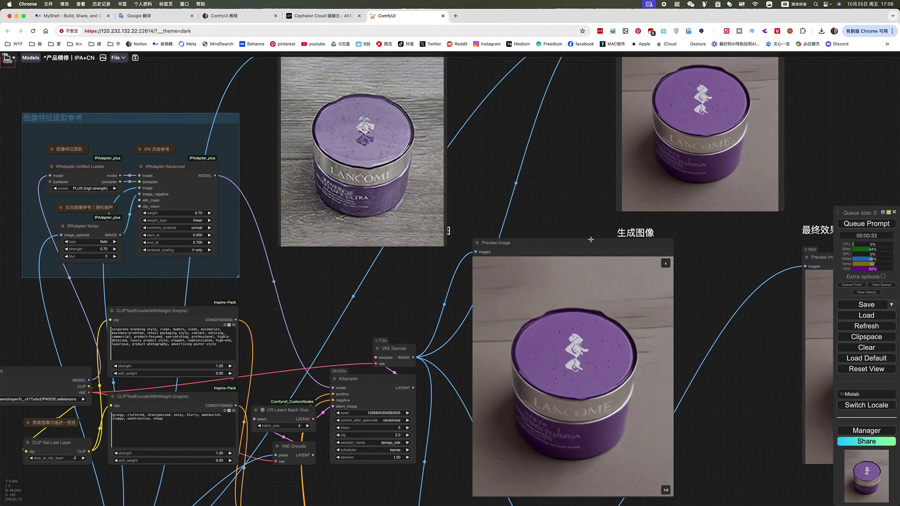
- Show all four generated jars as a grid in the 生成图像 Preview Image node, and move and enlarge it for comparison
drag(590, 240, 595, 161)
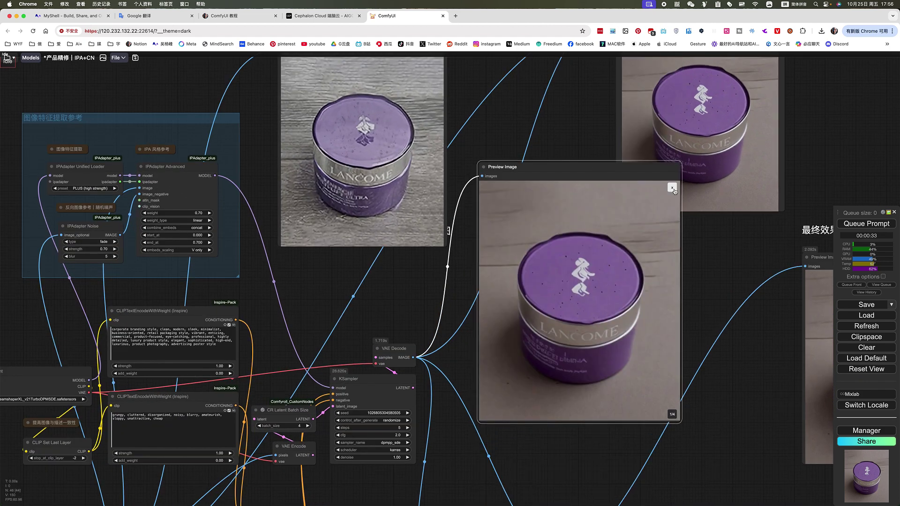
click(673, 188)
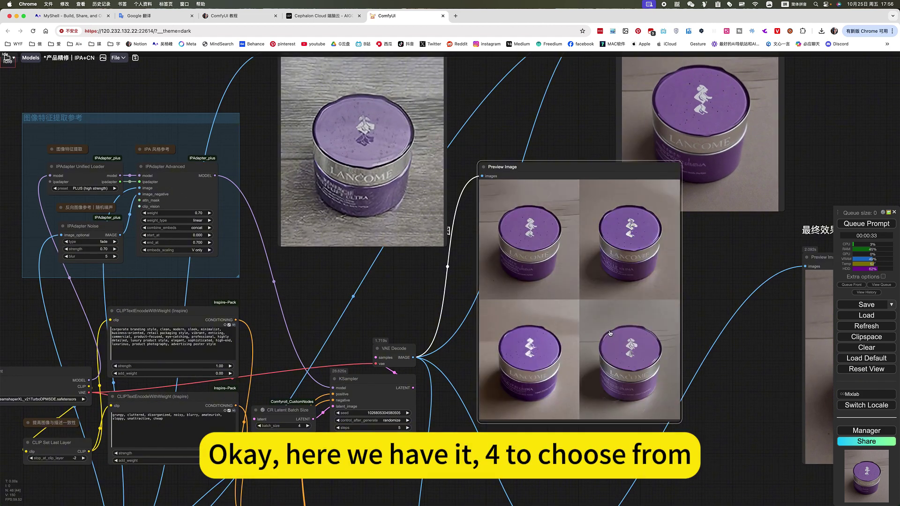
drag(703, 449, 748, 504)
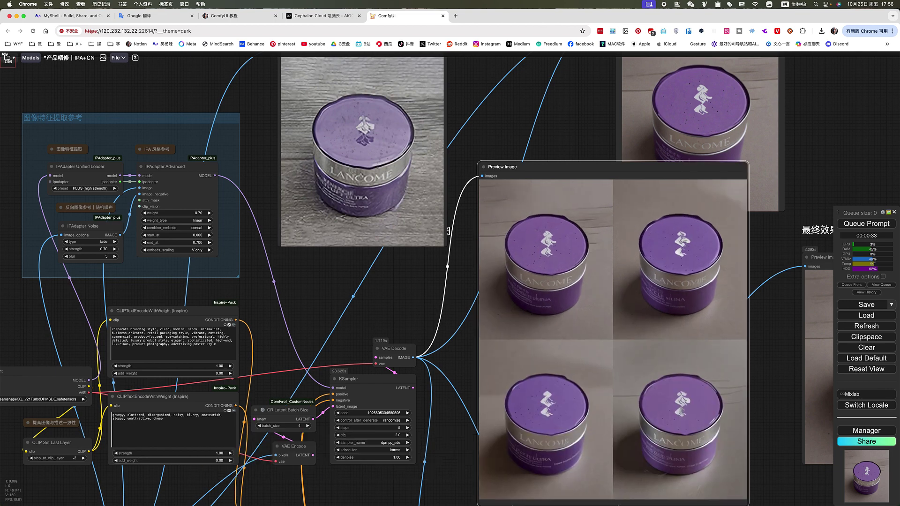
drag(464, 439, 448, 362)
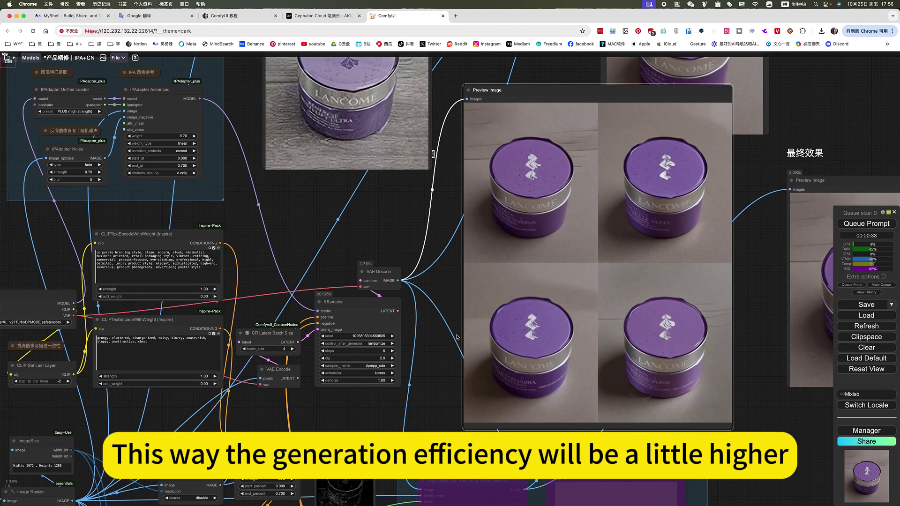
scroll(449, 361, down, 5)
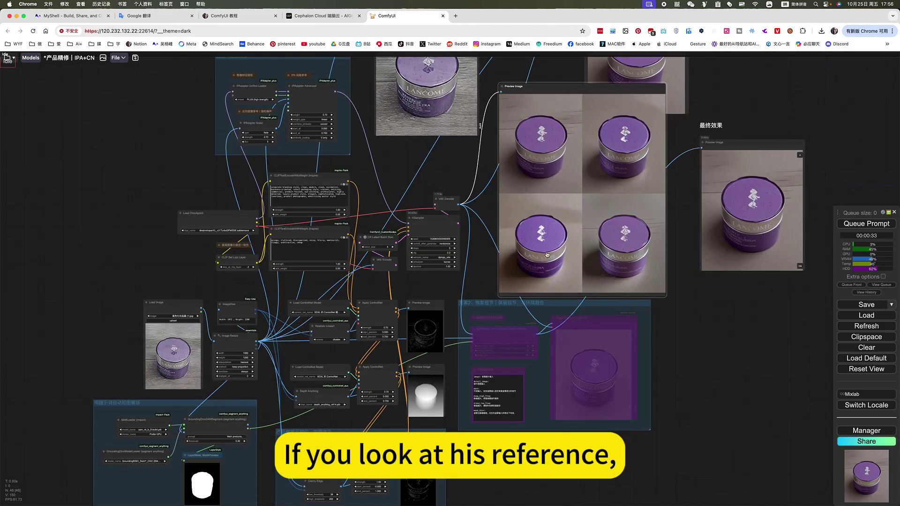
scroll(529, 219, up, 5)
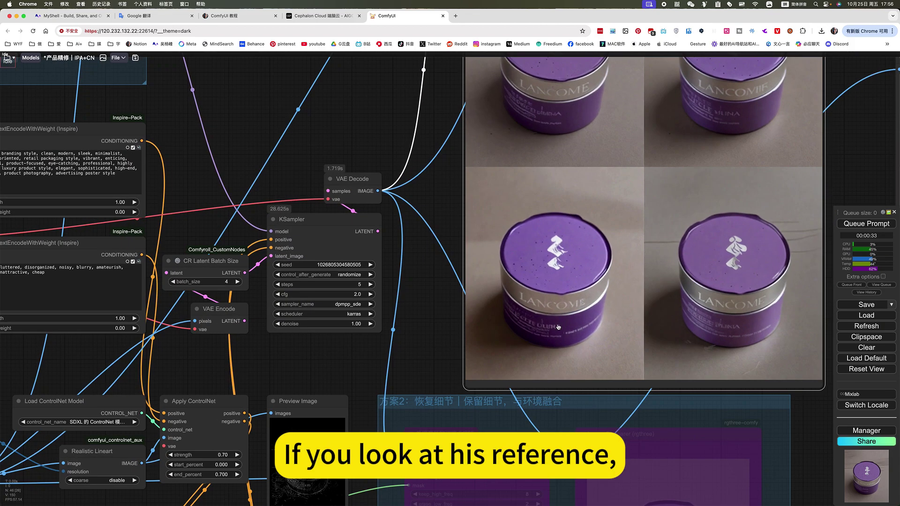
scroll(405, 352, down, 5)
- Set the strength of the Apply ControlNet node fed by Depth Anything to 0.3
drag(435, 301, 561, 196)
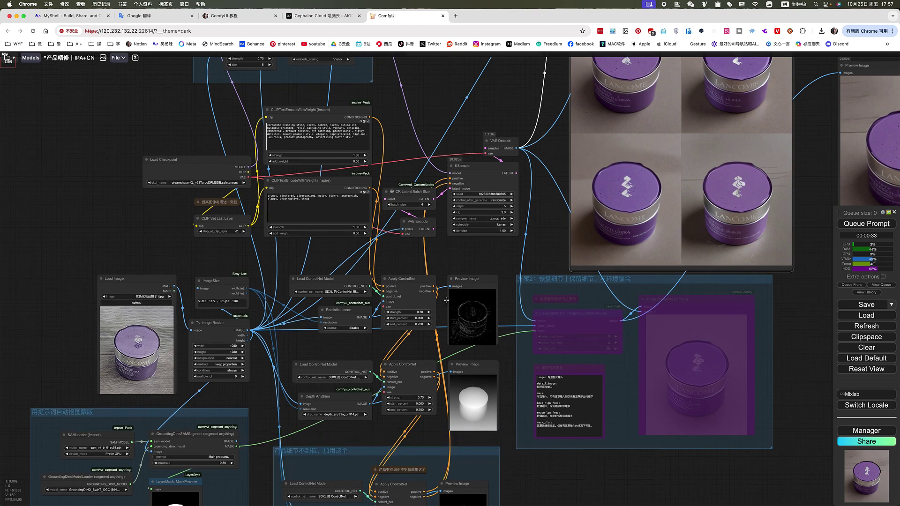
scroll(395, 433, up, 3)
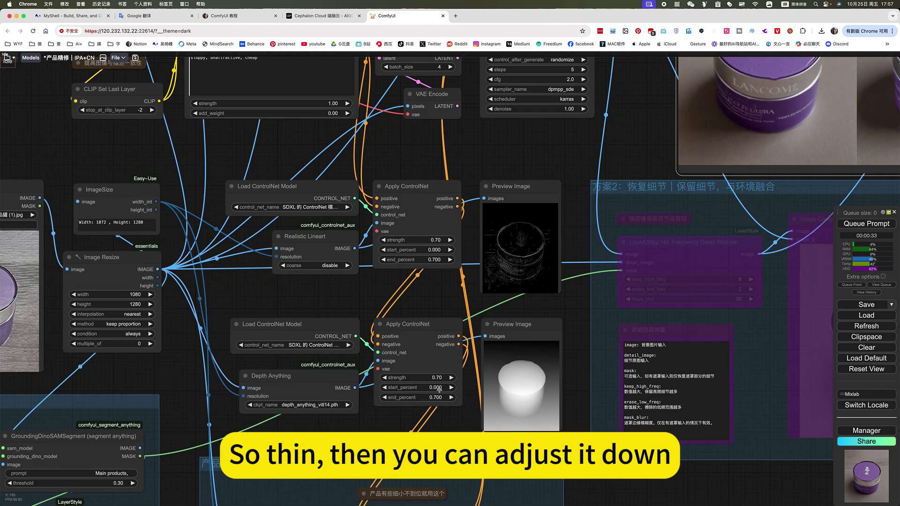
click(437, 377)
click(483, 376)
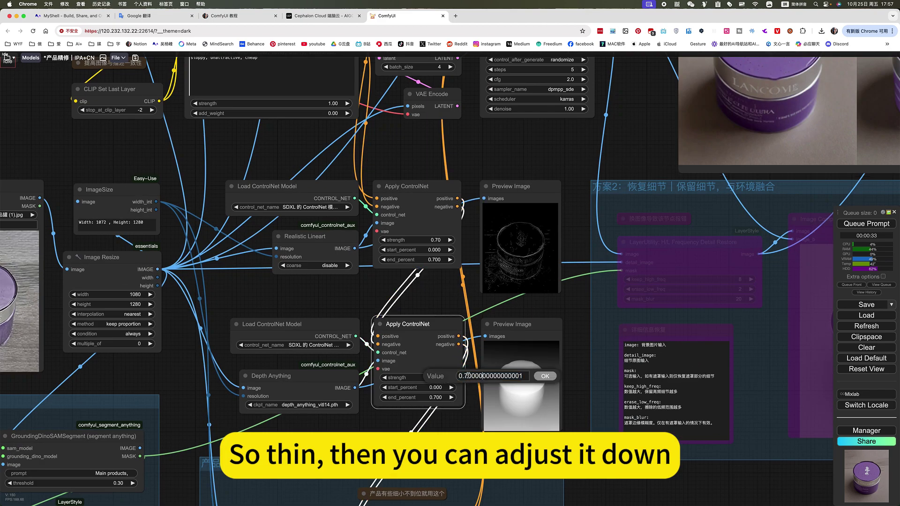
text(0.3)
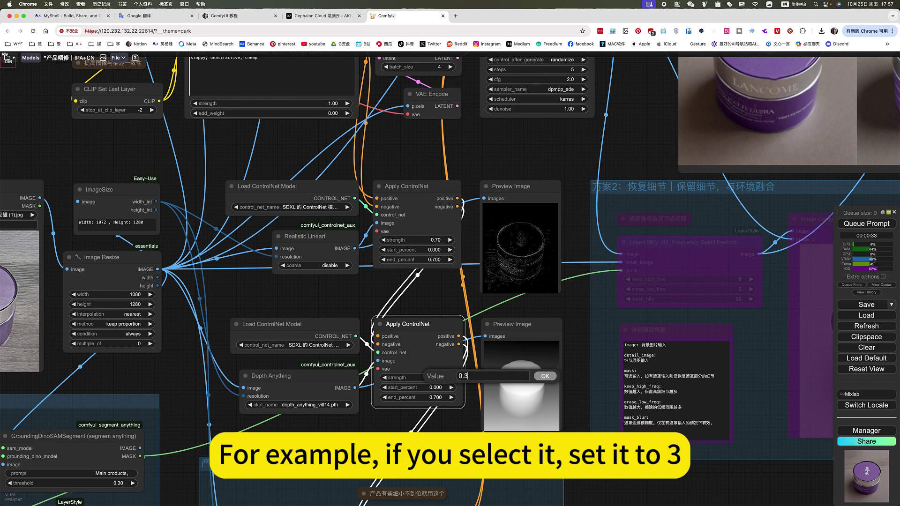
click(546, 377)
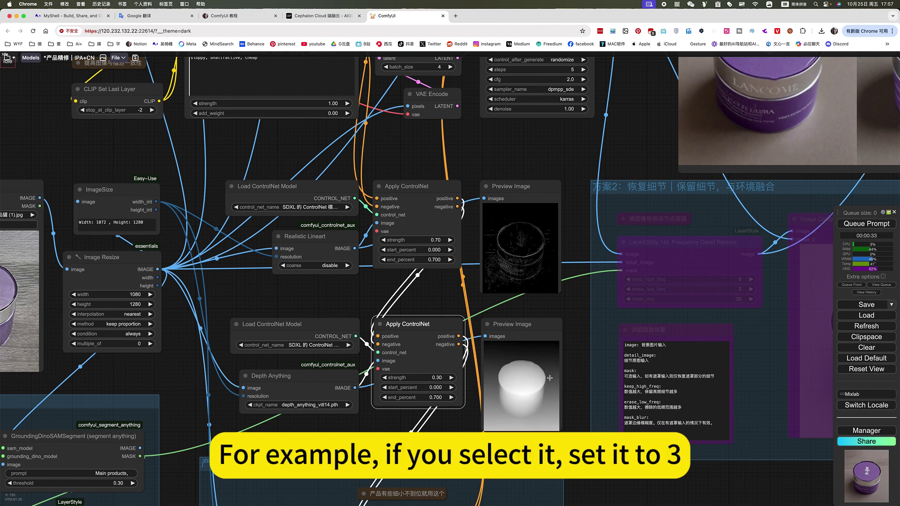
- Set the strength of the Apply ControlNet node fed by Realistic Lineart to 0.3 and queue the workflow
click(439, 239)
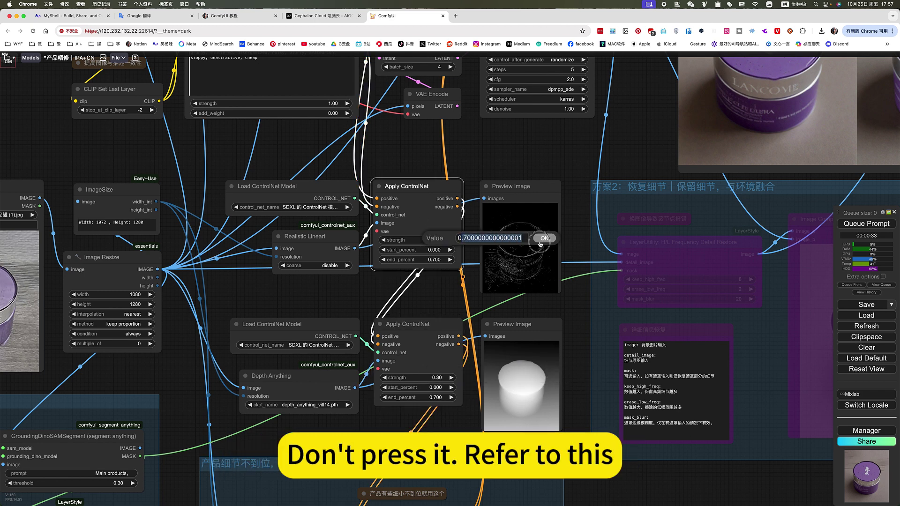
drag(463, 237, 551, 242)
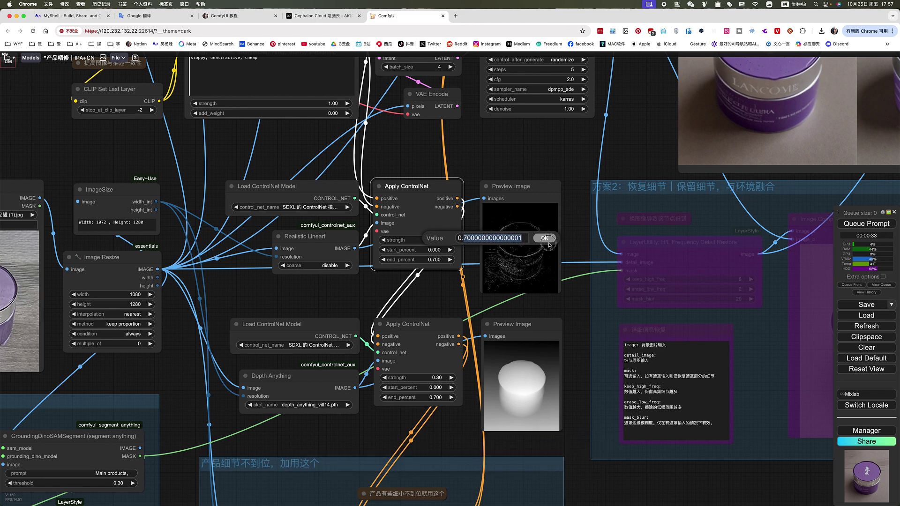
text(3)
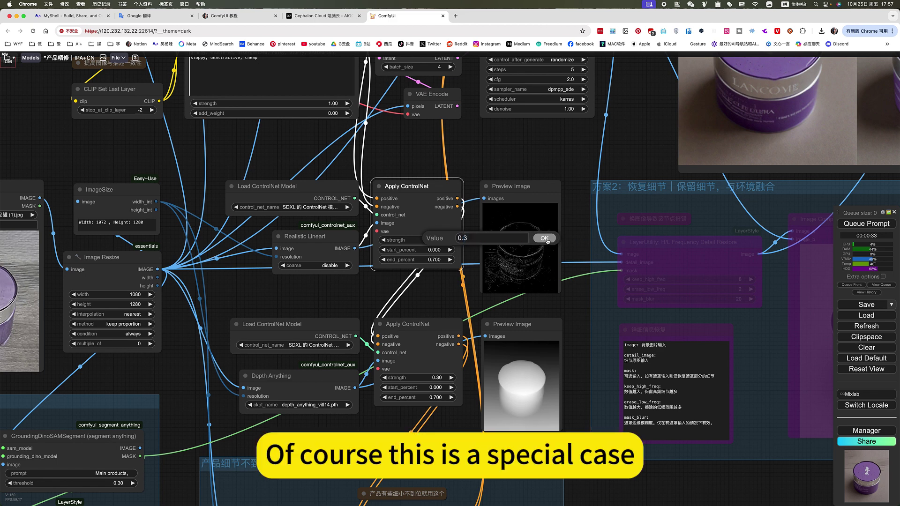
click(547, 240)
click(856, 225)
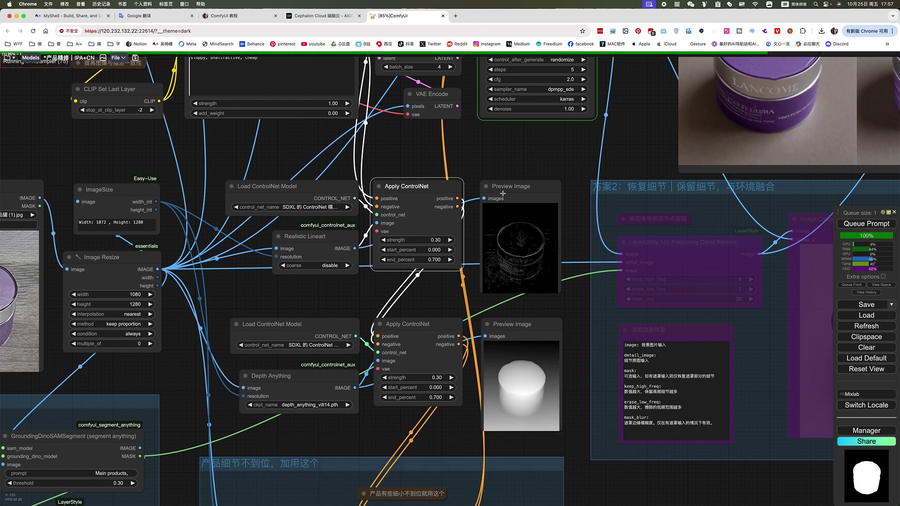
- Replace the jar picture in the Load Image node with the blue USB drive photo
scroll(538, 190, down, 4)
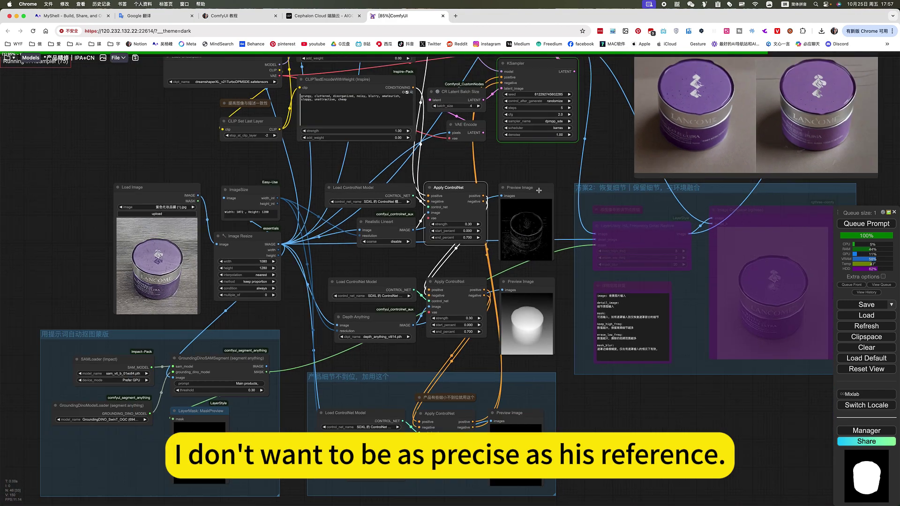
drag(565, 227, 504, 354)
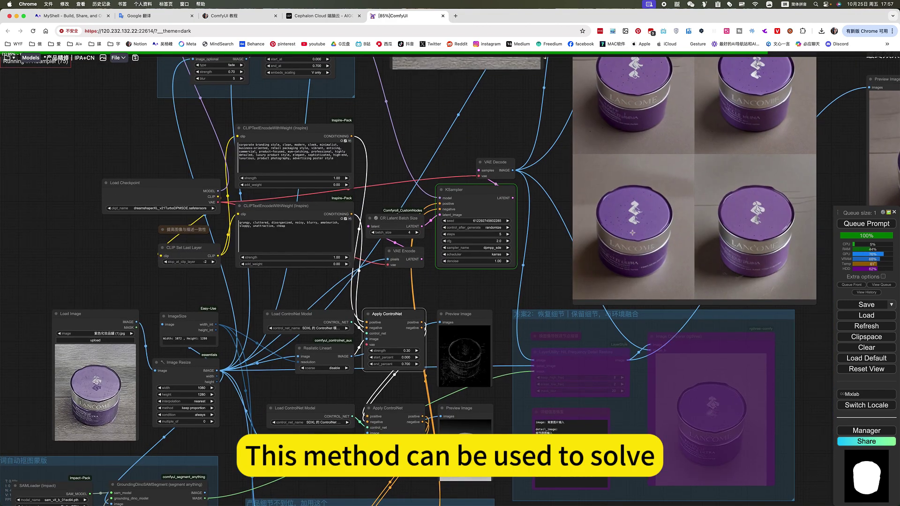
drag(550, 271, 578, 266)
scroll(578, 268, down, 2)
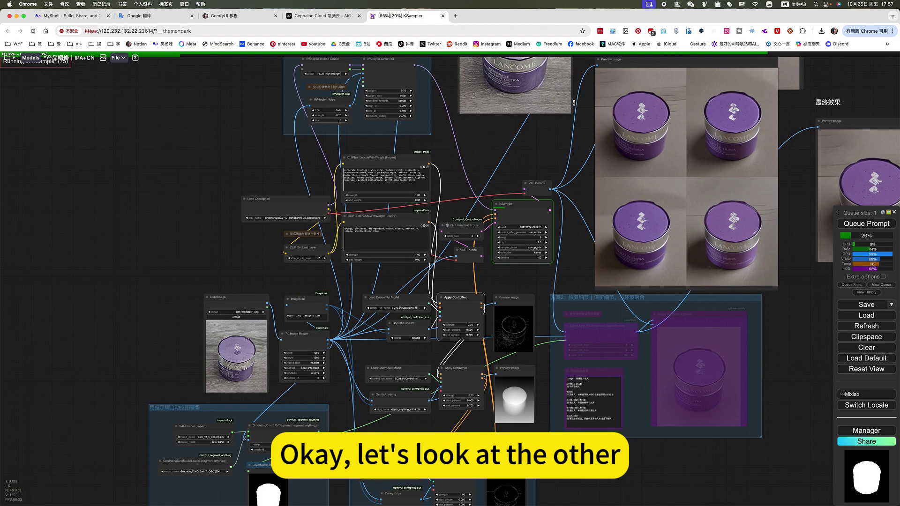
drag(1, 368, 239, 357)
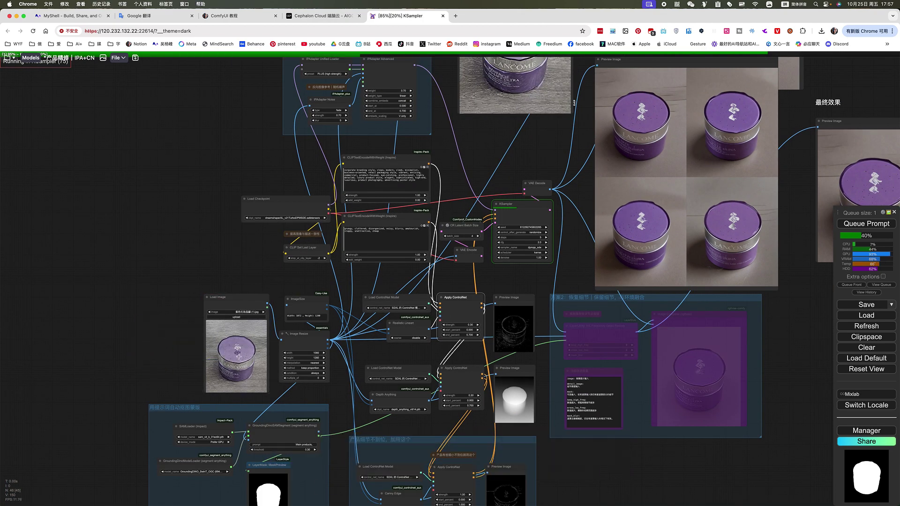
- Check the jar results in the preview nodes once the batch finishes and queue the workflow for the USB drive photo
click(630, 485)
drag(633, 489, 570, 490)
scroll(588, 490, up, 2)
scroll(588, 490, down, 1)
scroll(587, 490, down, 3)
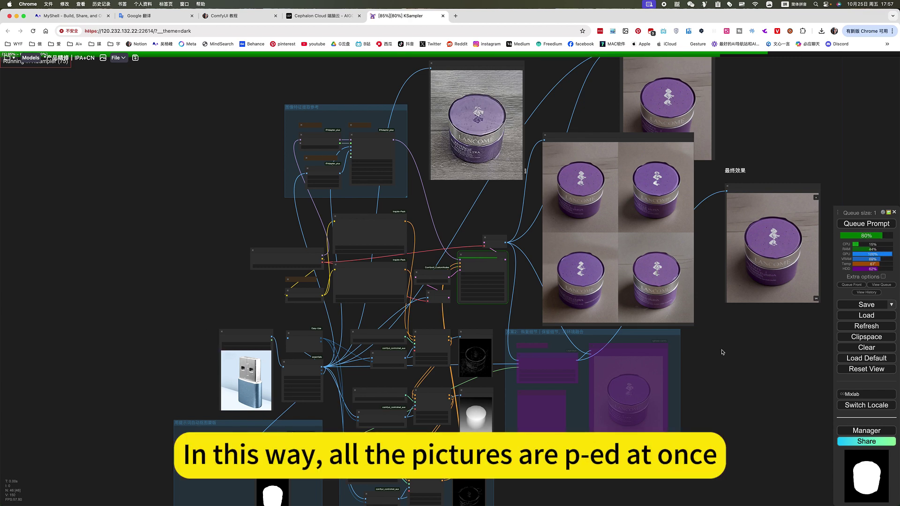
drag(734, 351, 729, 374)
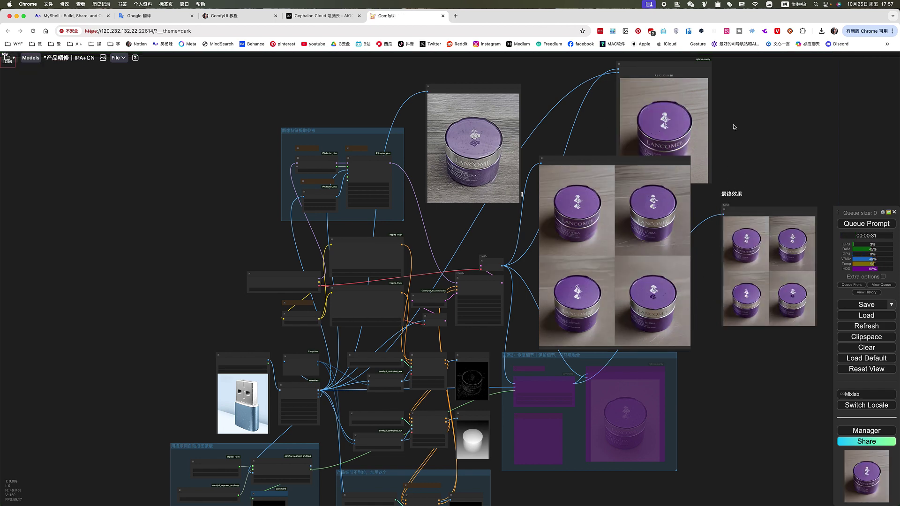
scroll(548, 295, up, 4)
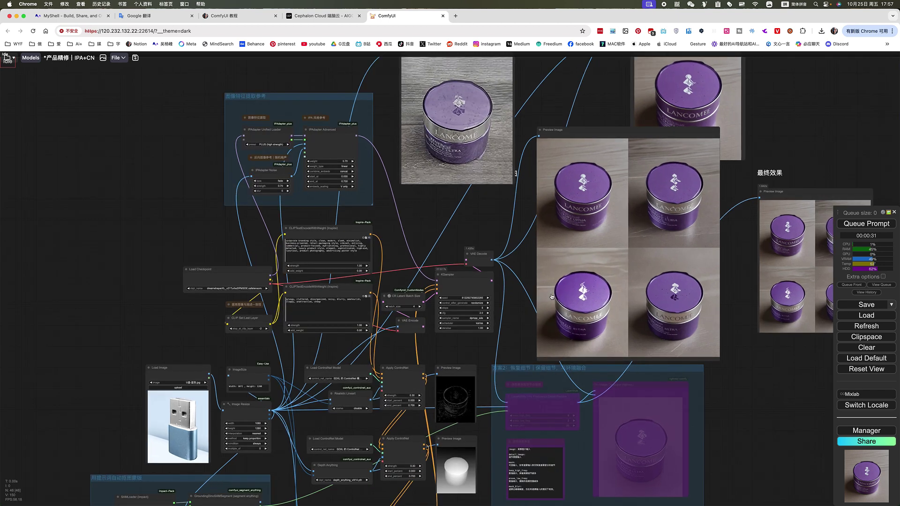
click(859, 224)
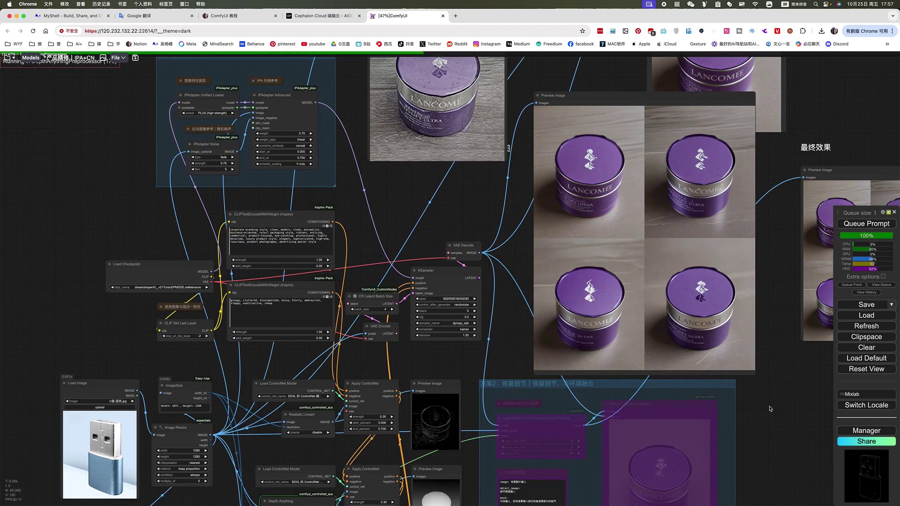
- Shift the large four-image Preview Image node slightly up and to the left on the canvas
scroll(773, 410, down, 6)
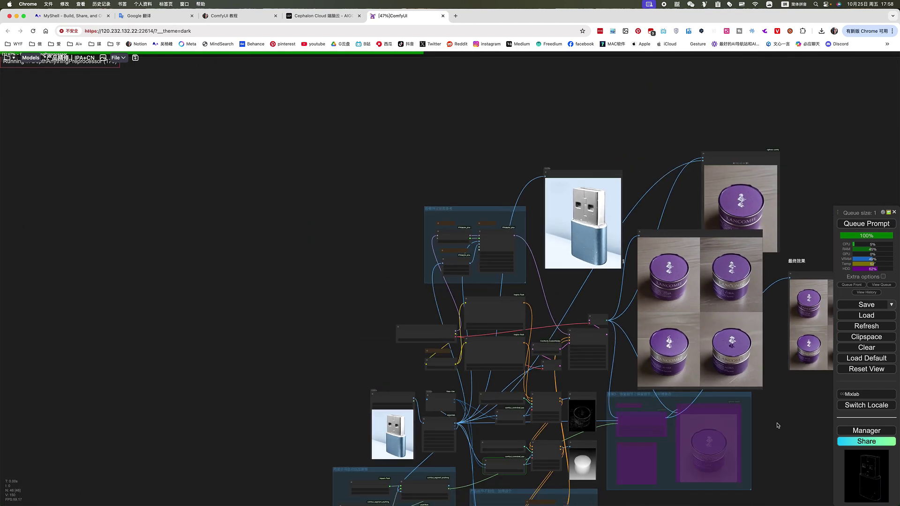
drag(781, 421, 738, 409)
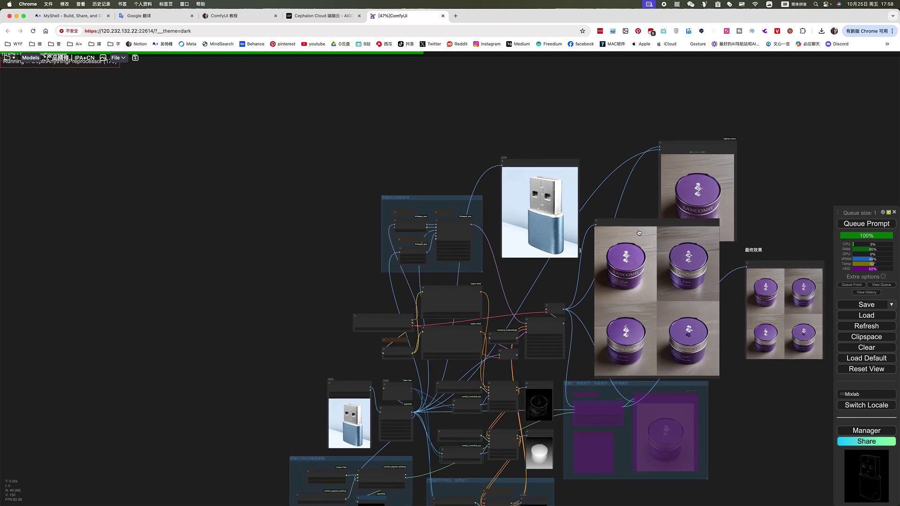
drag(638, 220, 622, 210)
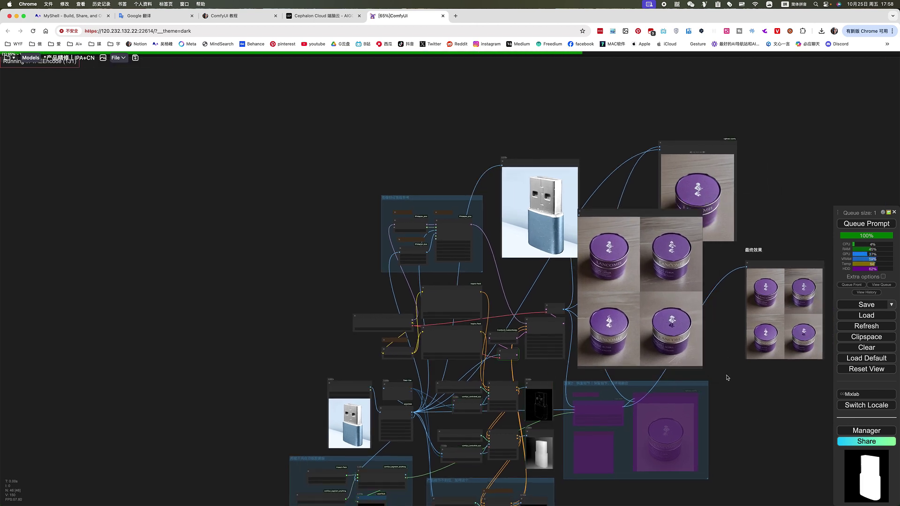
- Set the strength of the Apply ControlNet node fed by Realistic Lineart to 0.7
scroll(730, 431, down, 3)
scroll(553, 340, up, 8)
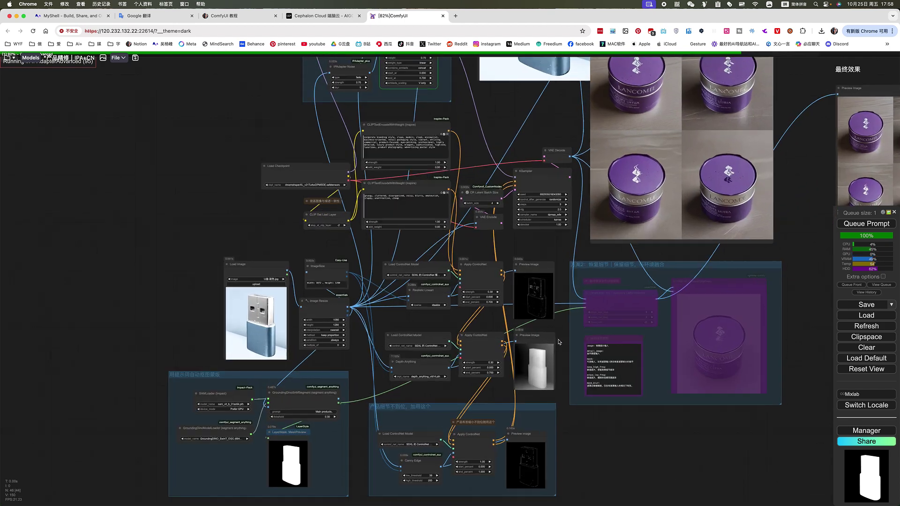
click(473, 277)
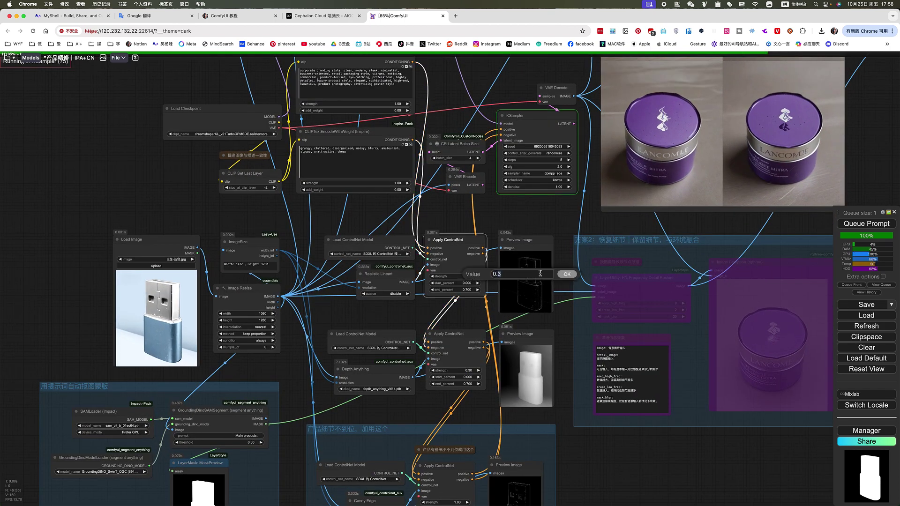
text(0.7)
key(Return)
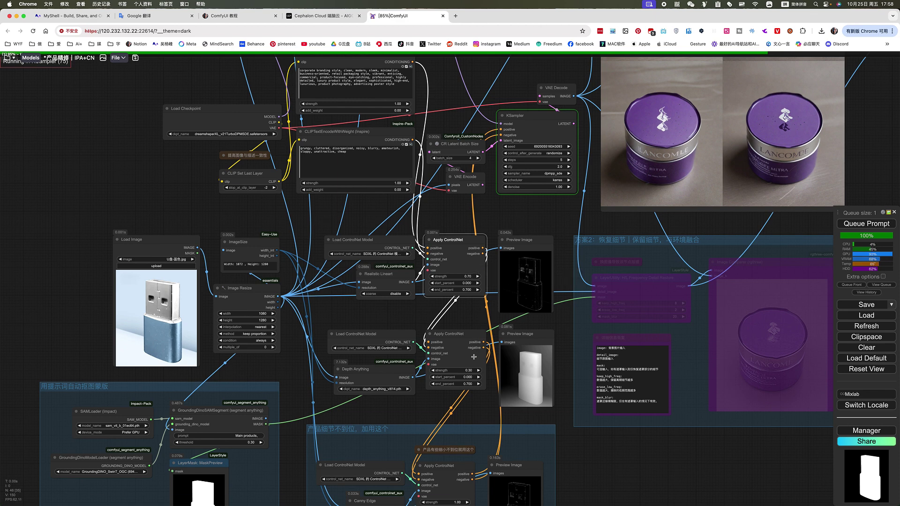
- Set the strength of the Apply ControlNet node fed by Depth Anything to 0.7
click(474, 371)
click(503, 369)
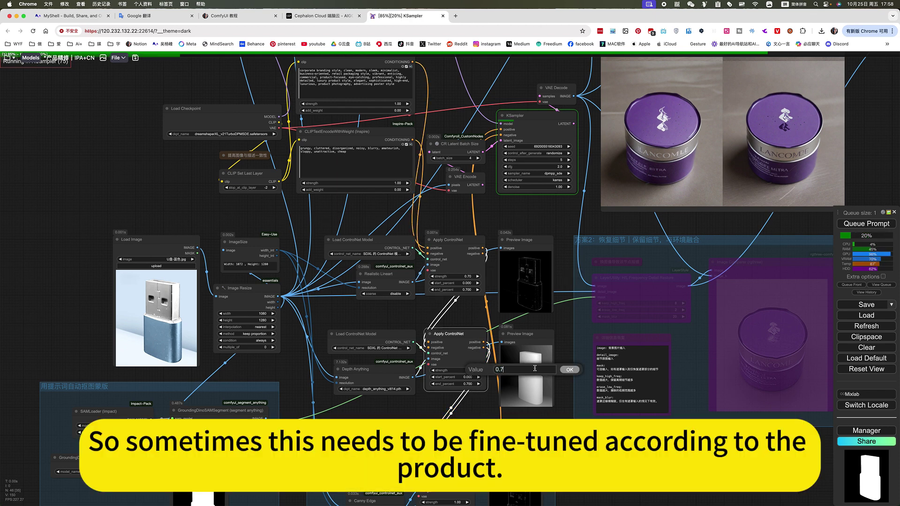
text(7)
key(Return)
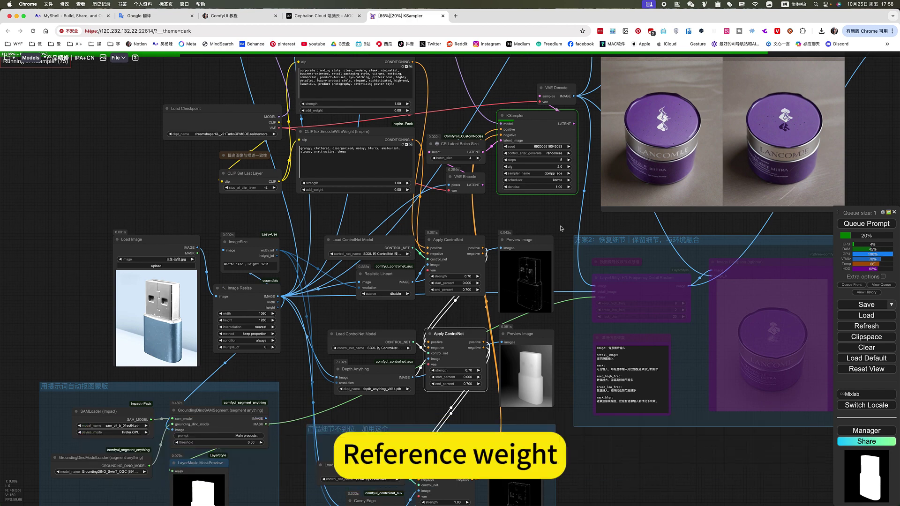
- Examine the USB drive's line detail in the Realistic Lineart Preview Image node while the batch runs
drag(525, 281, 472, 428)
scroll(472, 428, down, 1)
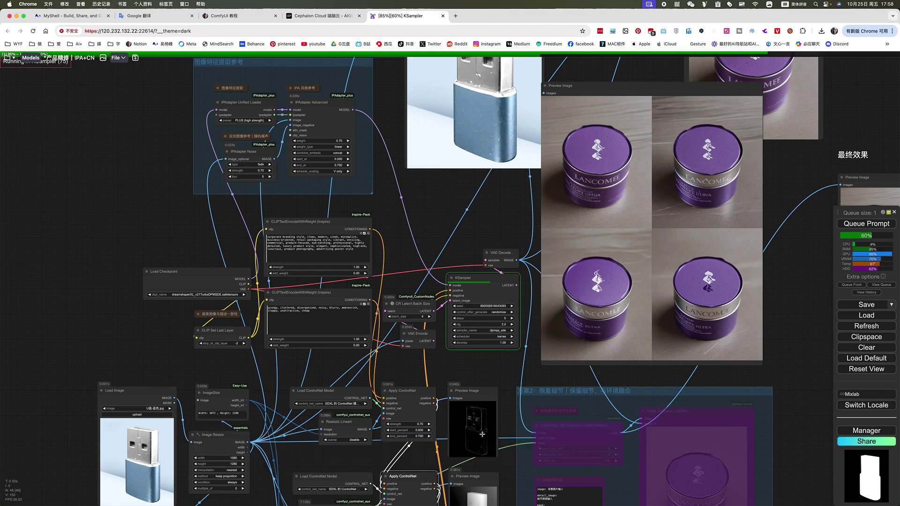
scroll(486, 423, up, 7)
scroll(482, 435, up, 10)
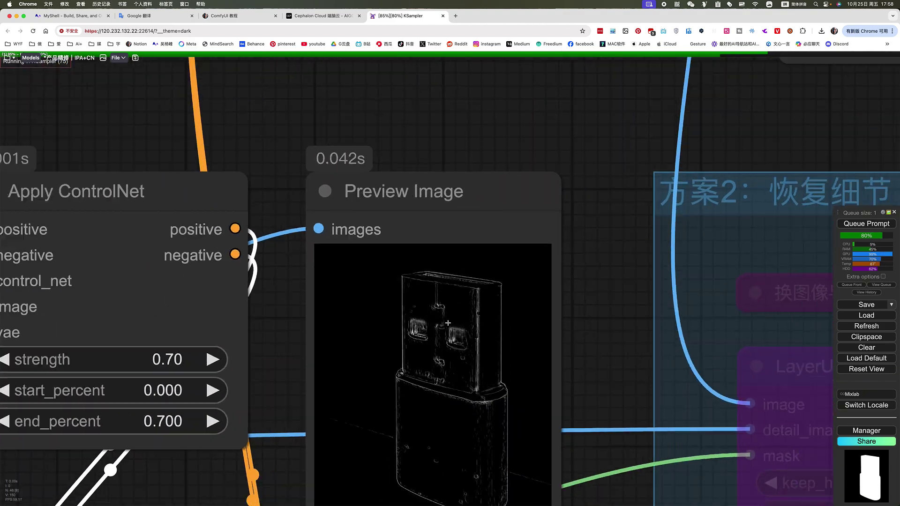
scroll(448, 323, down, 15)
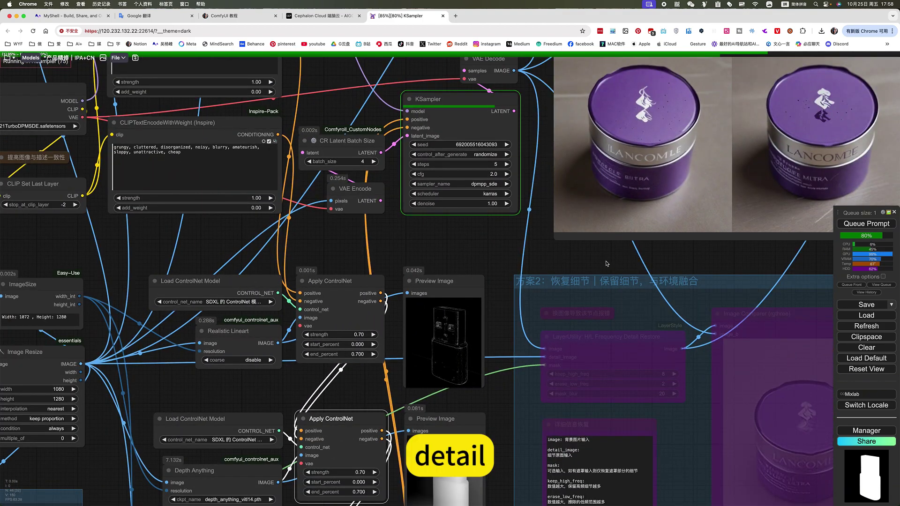
- Move the Image Comparer node to the right, clear of the large four-image preview
drag(607, 263, 492, 362)
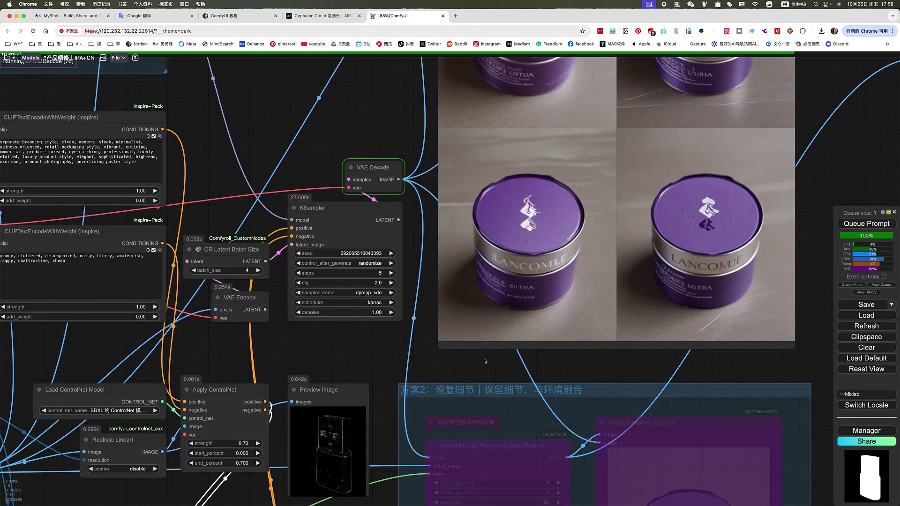
scroll(485, 361, down, 4)
drag(722, 343, 715, 418)
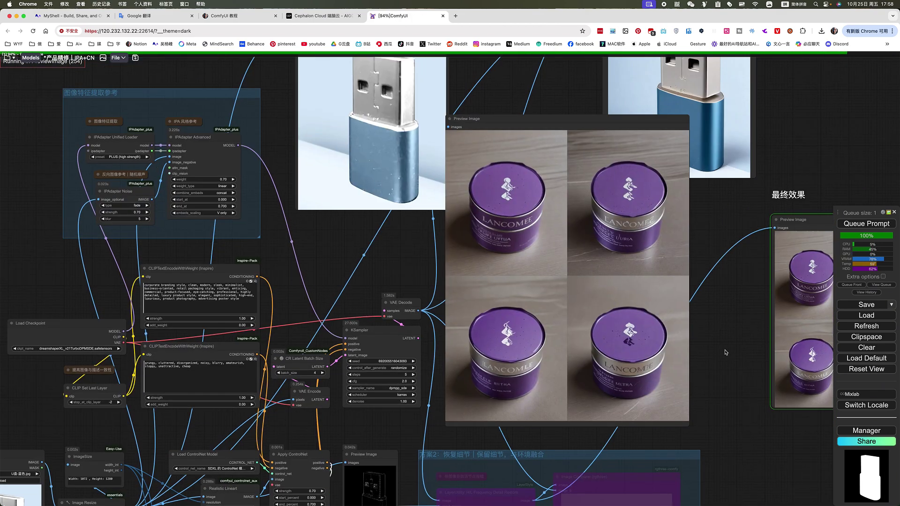
drag(737, 339, 658, 405)
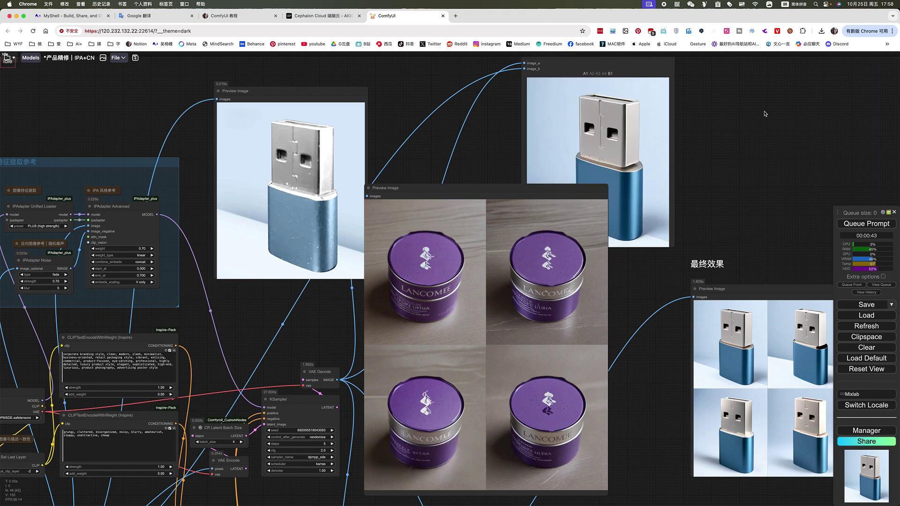
drag(751, 111, 754, 165)
drag(627, 110, 711, 113)
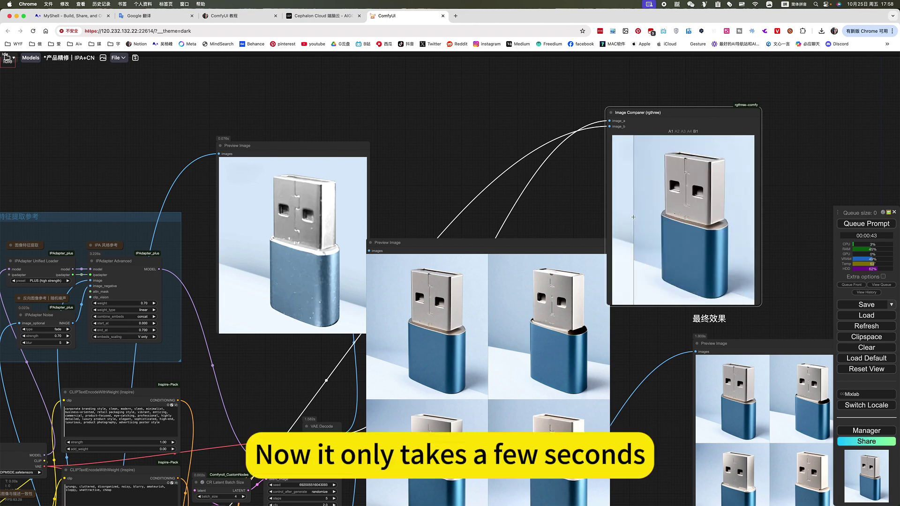
- Compare the four generated USB drive variants with the original photo and look over the whole workflow
scroll(664, 251, down, 5)
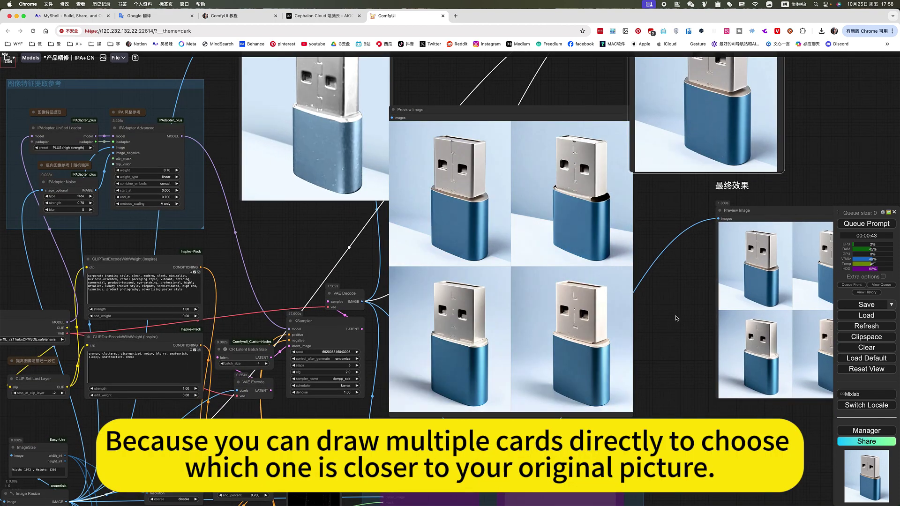
scroll(676, 312, down, 1)
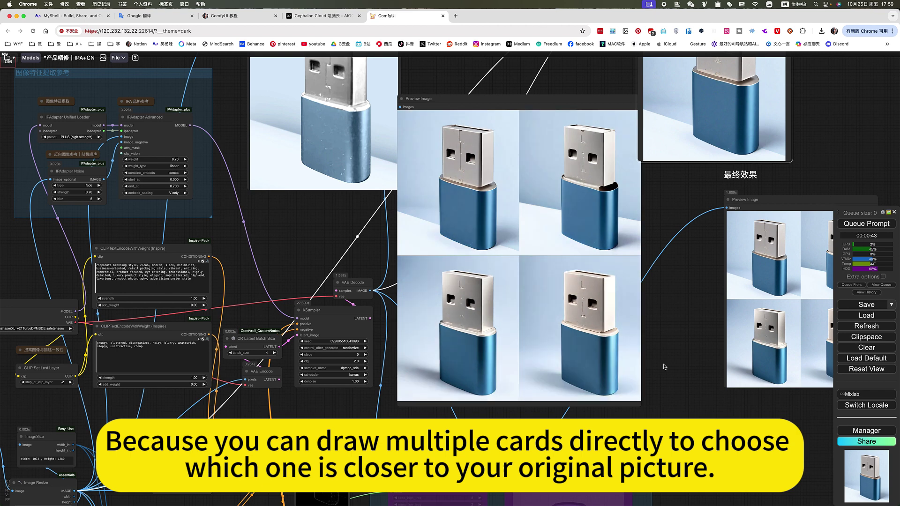
scroll(664, 367, down, 1)
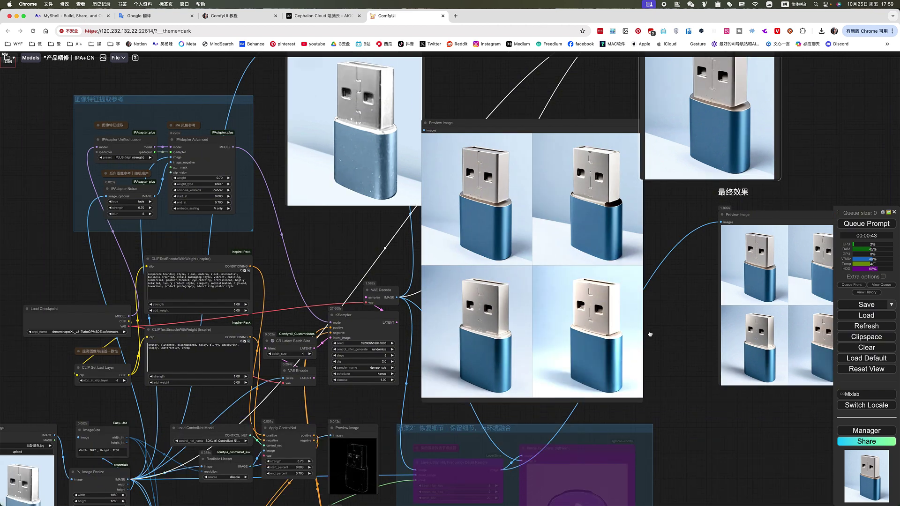
scroll(676, 342, down, 5)
drag(683, 348, 682, 296)
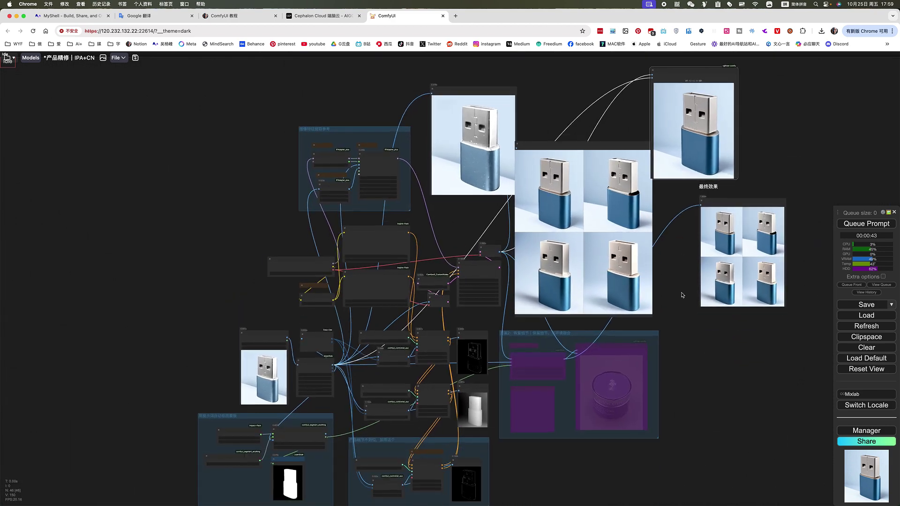